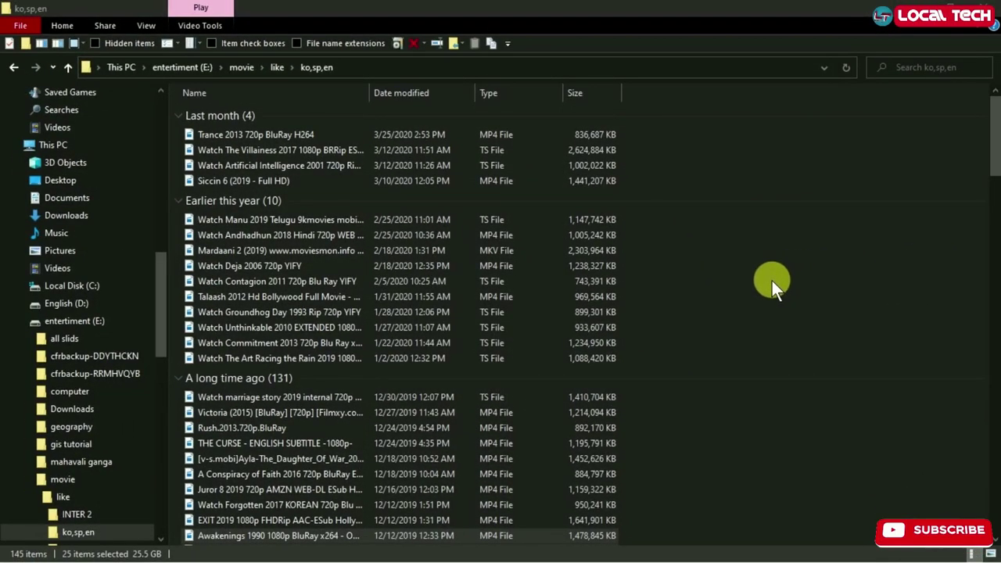
# Step: Select every file in the ko,sp,en folder at once
pyautogui.click(491, 300)
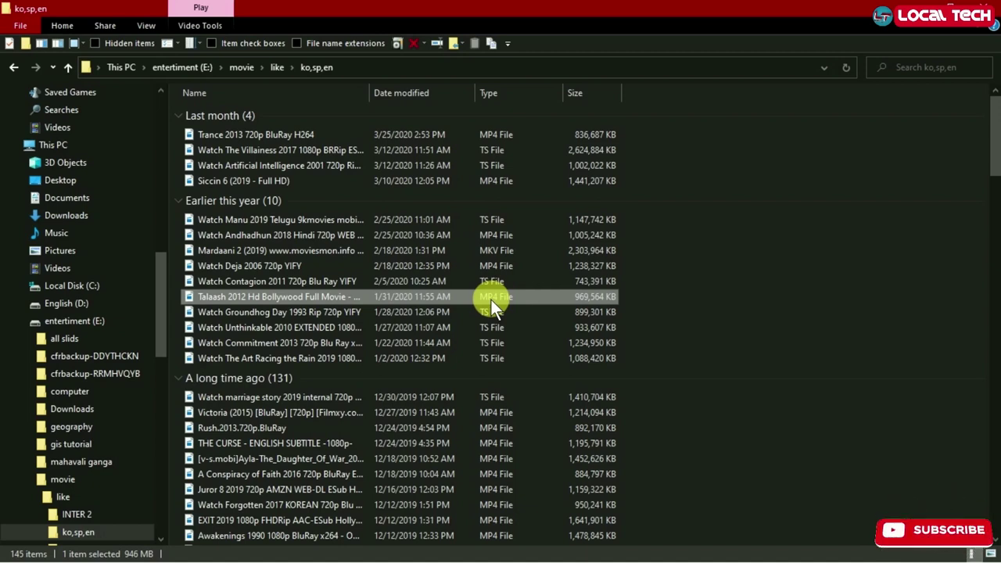
pyautogui.hotkey('ctrl', 'a')
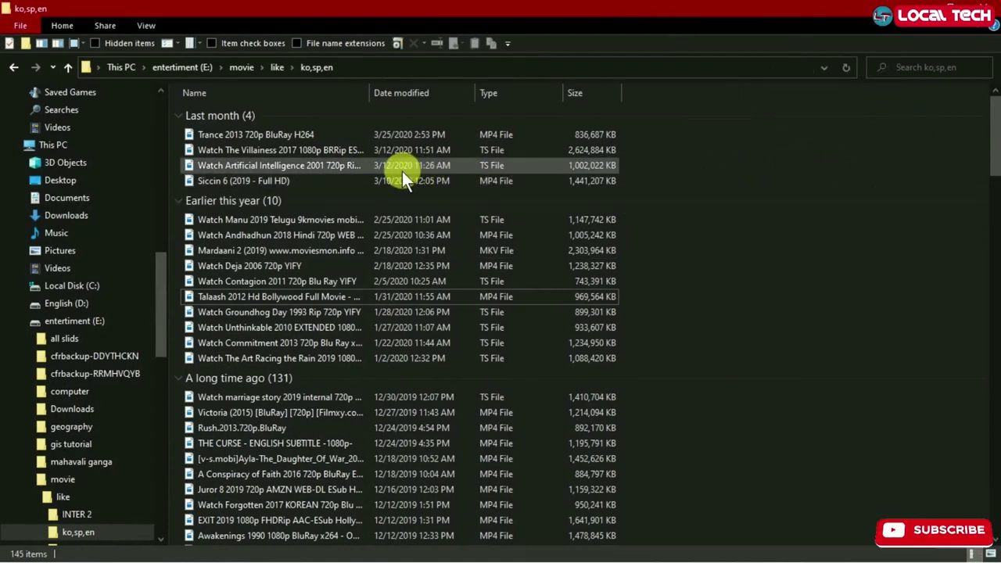
# Step: Select the separate files Watch Artificial Intelligence 2001, Watch Commitment 2013, The.Bone.Collector.1999 and Fractured (2019) together, and clear the selection
pyautogui.click(402, 171)
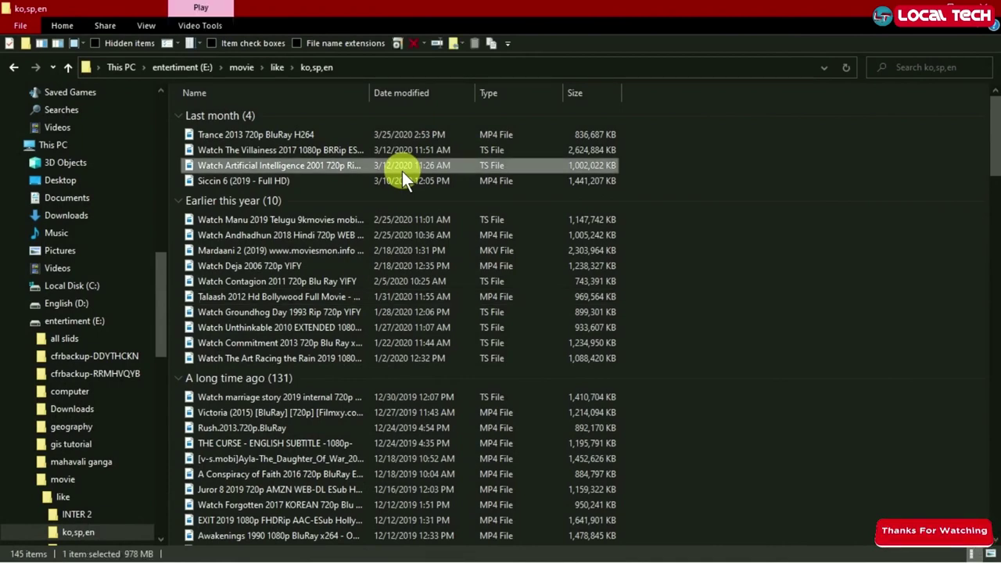
pyautogui.keyDown('ctrl'); pyautogui.click(330, 341); pyautogui.keyUp('ctrl')
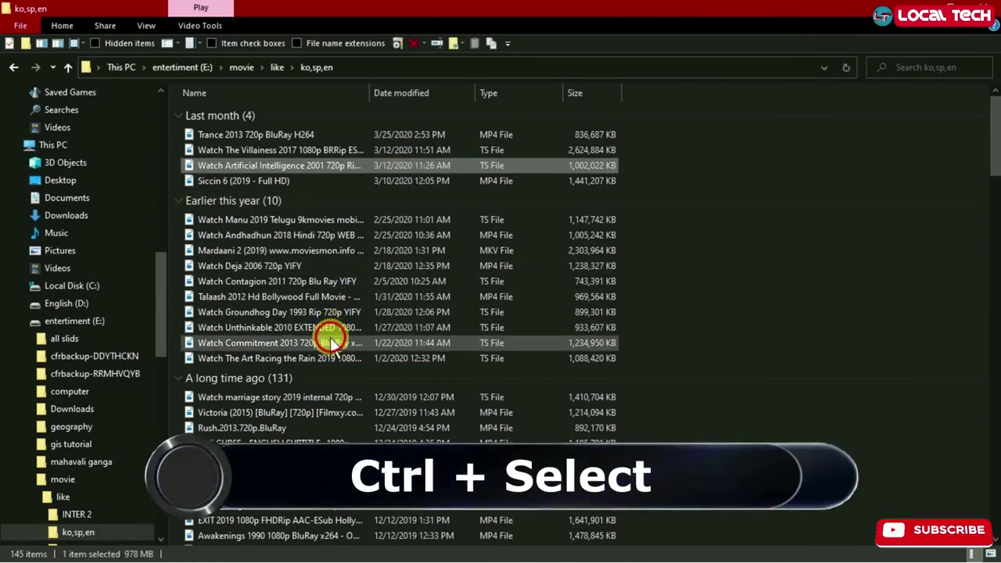
pyautogui.moveTo(993, 141); pyautogui.dragTo(993, 198)
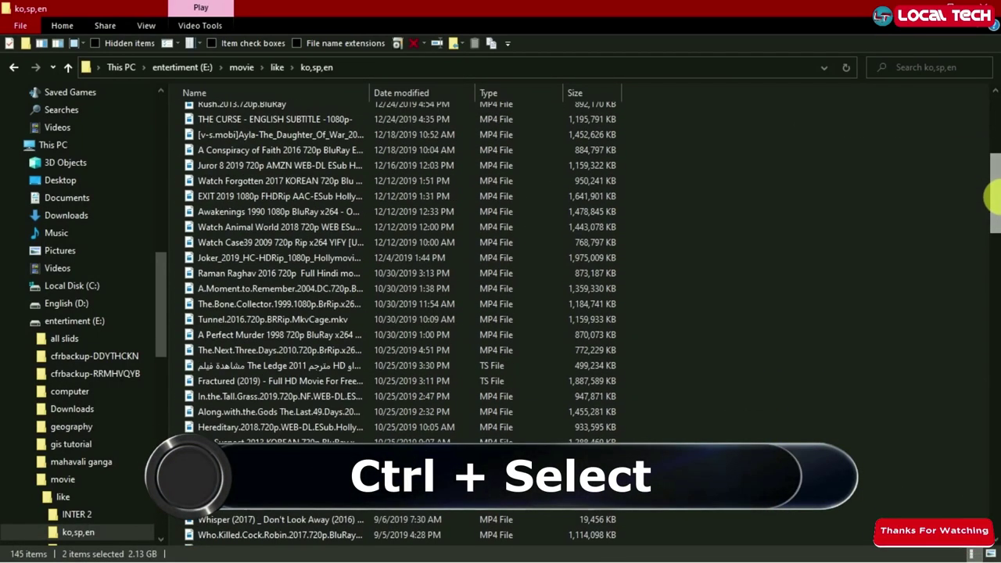
pyautogui.keyDown('ctrl'); pyautogui.click(315, 309); pyautogui.keyUp('ctrl')
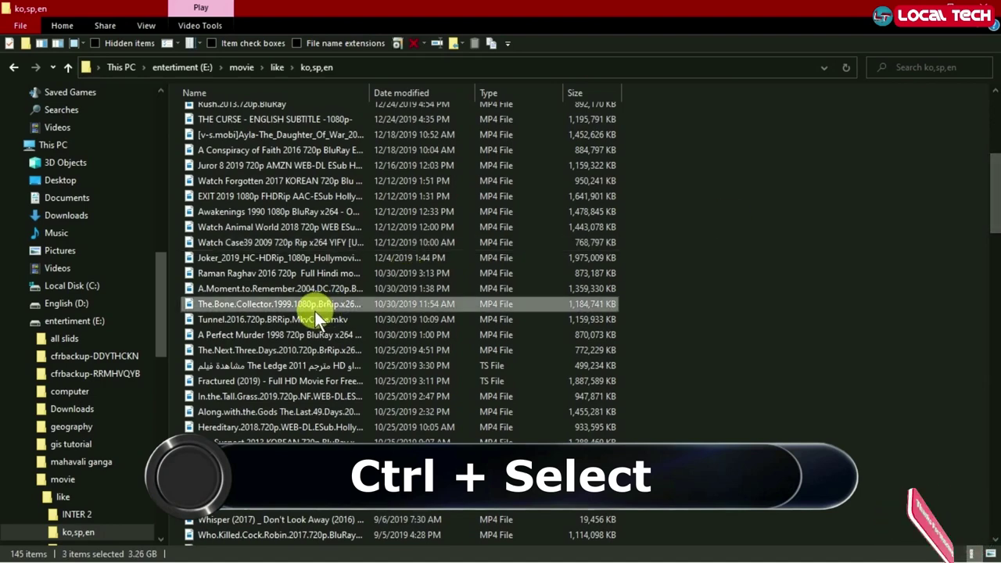
pyautogui.keyDown('ctrl'); pyautogui.click(298, 378); pyautogui.keyUp('ctrl')
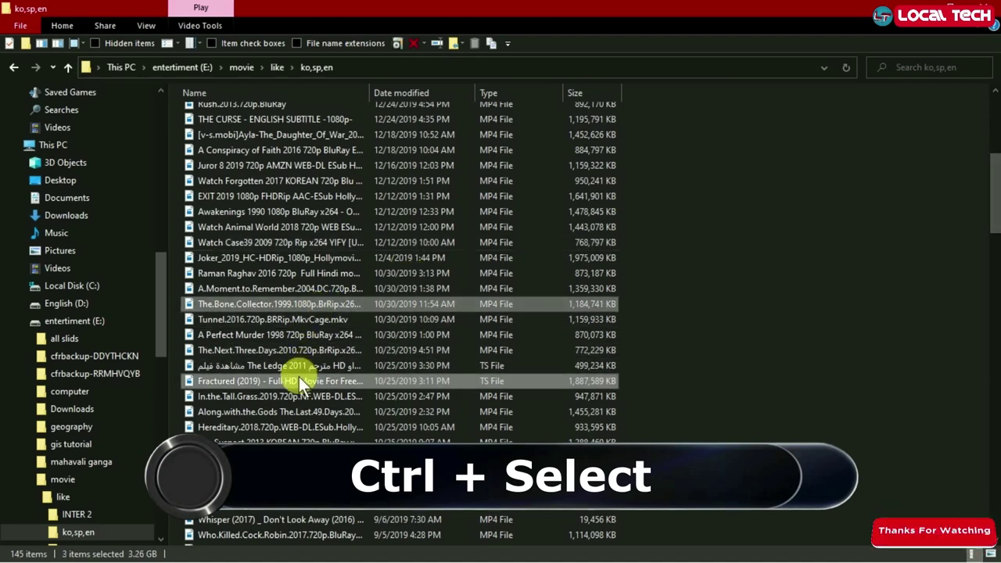
pyautogui.moveTo(993, 199); pyautogui.dragTo(994, 128)
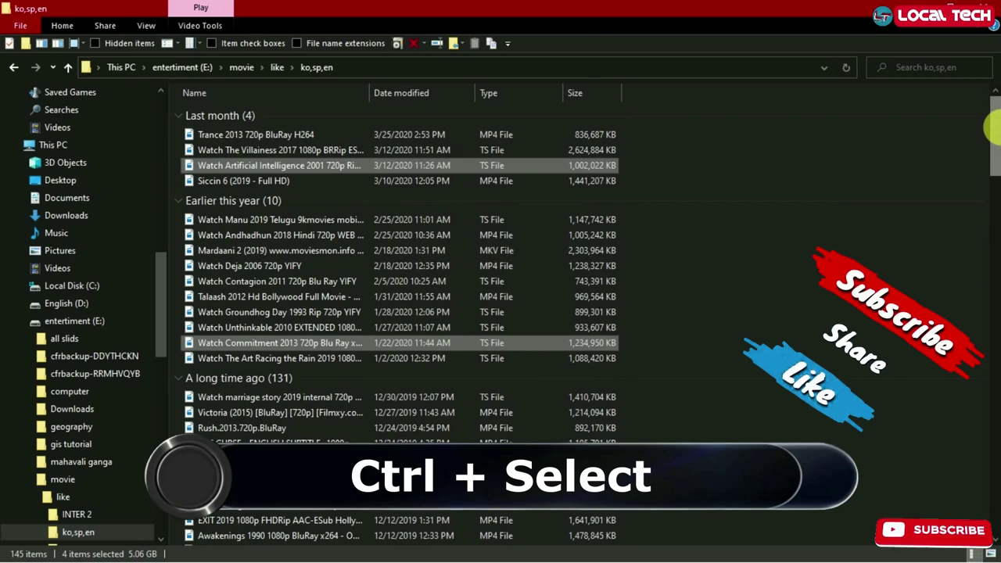
pyautogui.click(878, 239)
# Step: Select the continuous range of files from Juror 8 2019 through The.Suspect.2013
pyautogui.moveTo(992, 163); pyautogui.dragTo(993, 208)
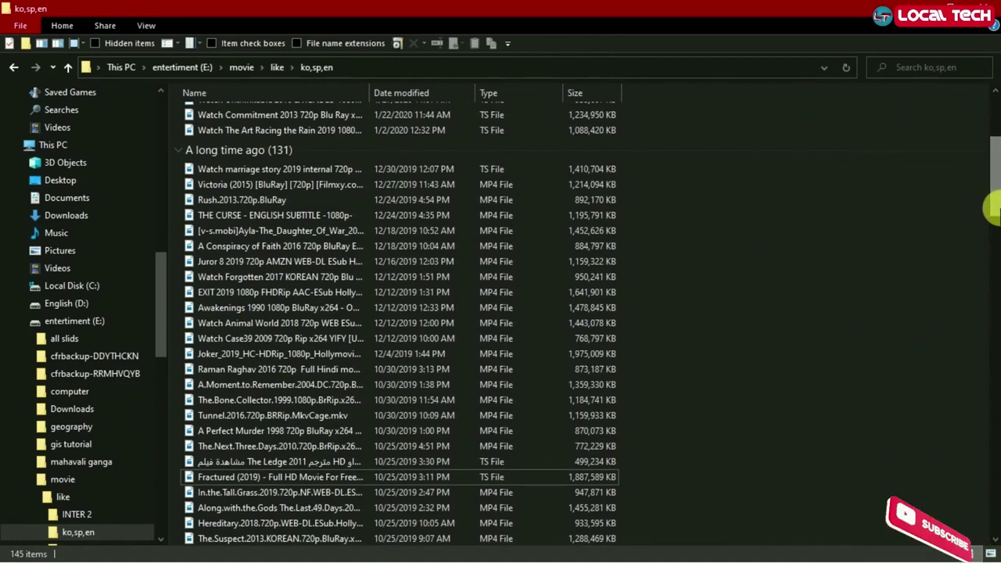
pyautogui.moveTo(993, 187); pyautogui.dragTo(998, 209)
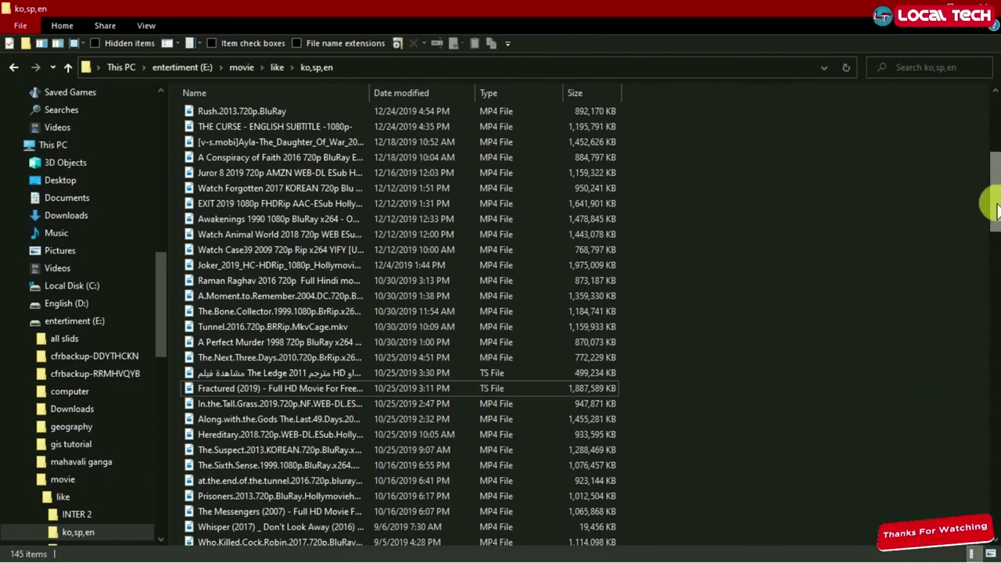
pyautogui.click(283, 166)
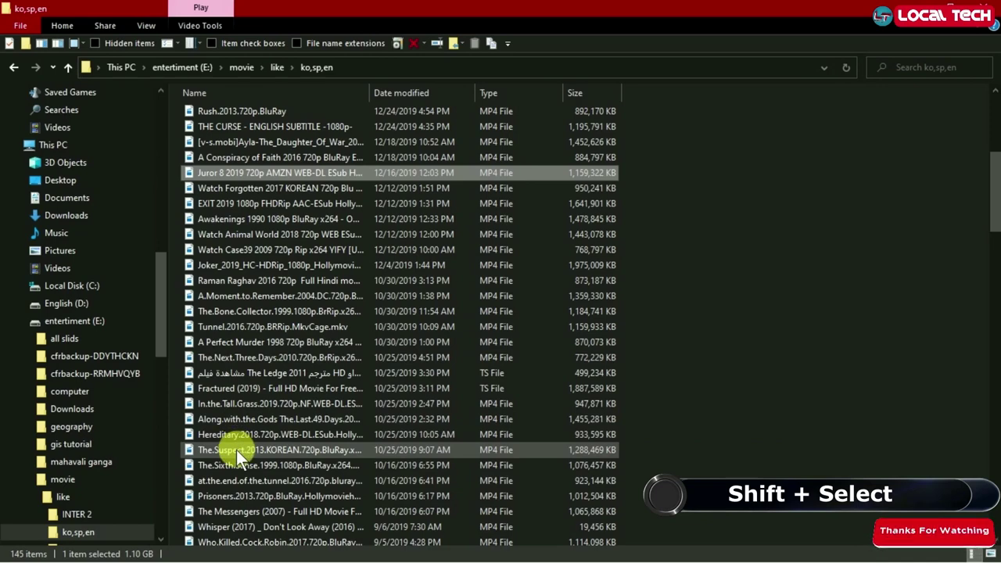
pyautogui.keyDown('shift'); pyautogui.click(236, 450); pyautogui.keyUp('shift')
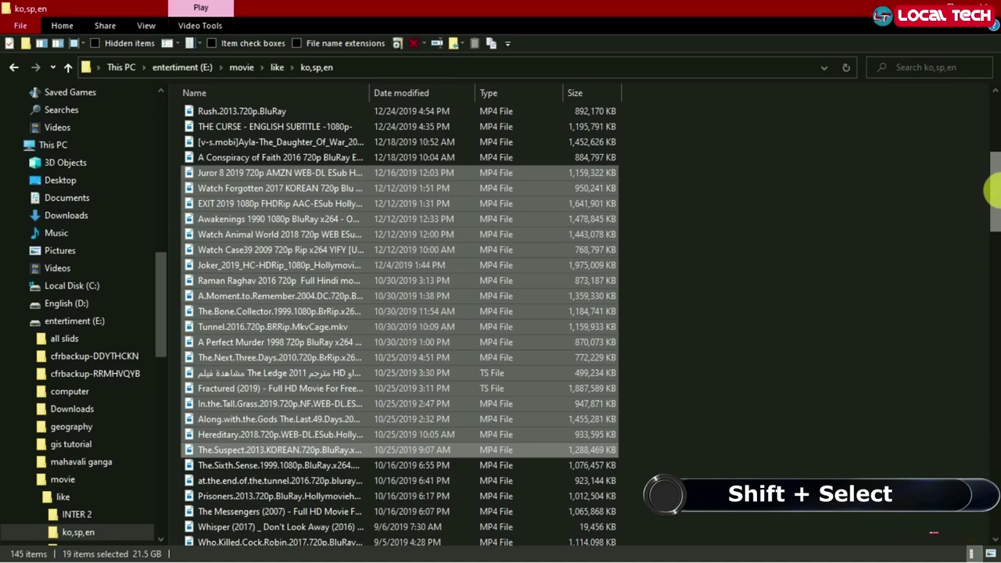
# Step: Add avengers.endgame.2019 and The Classified File 2015 to the selected range, and clear the whole selection
pyautogui.moveTo(993, 191); pyautogui.dragTo(995, 200)
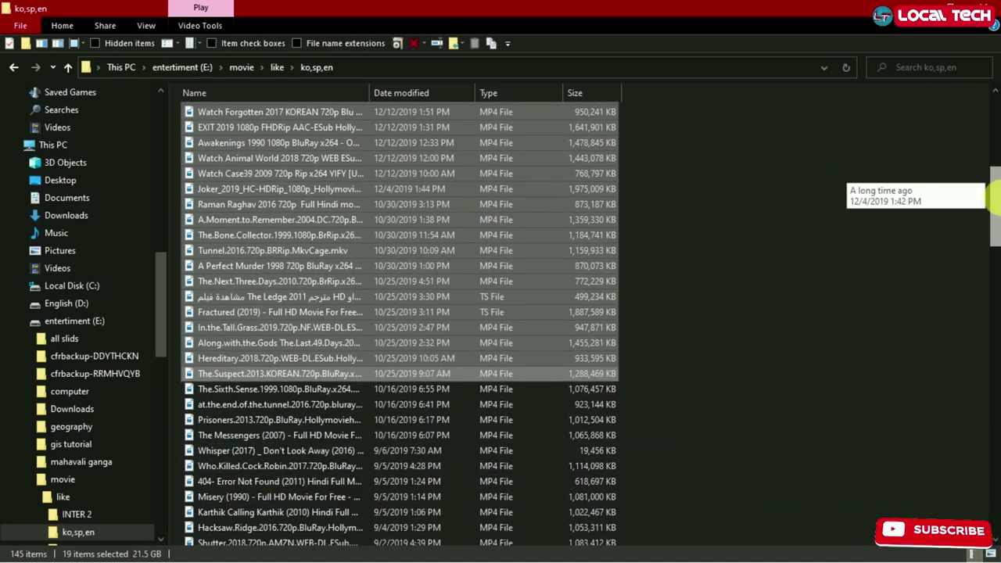
pyautogui.moveTo(994, 201); pyautogui.dragTo(994, 246)
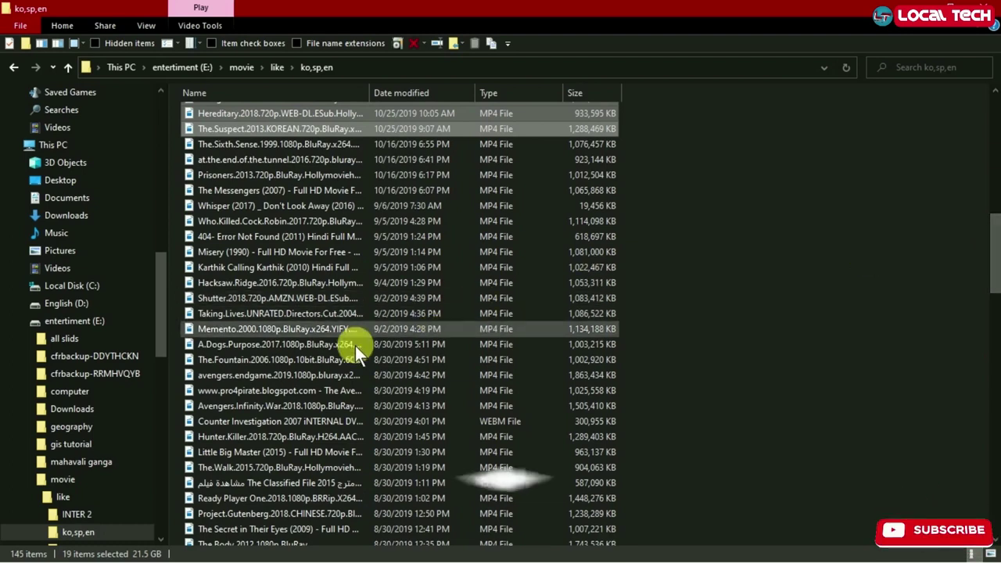
pyautogui.keyDown('ctrl'); pyautogui.click(266, 381); pyautogui.keyUp('ctrl')
pyautogui.keyDown('ctrl'); pyautogui.click(299, 486); pyautogui.keyUp('ctrl')
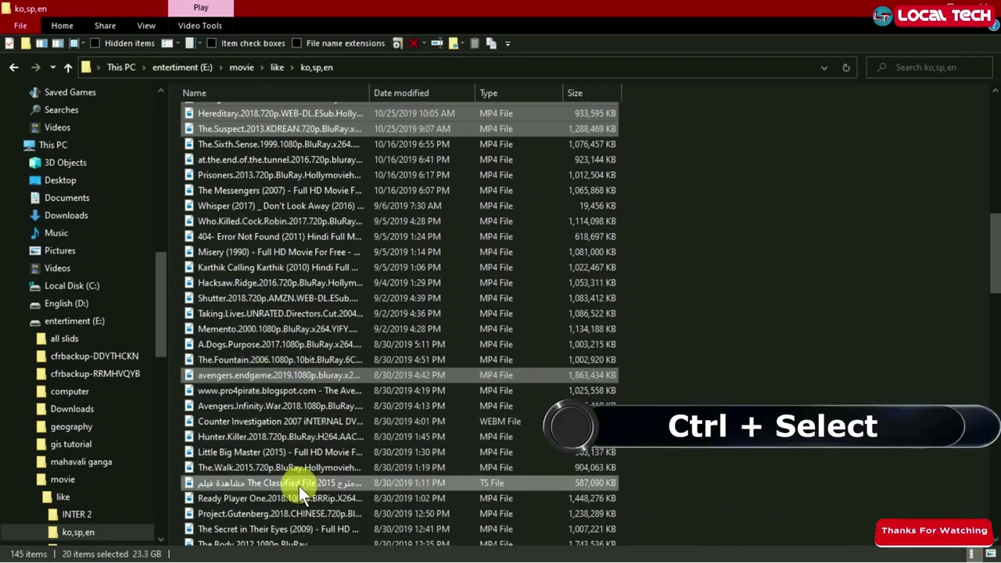
pyautogui.moveTo(992, 274); pyautogui.dragTo(986, 130)
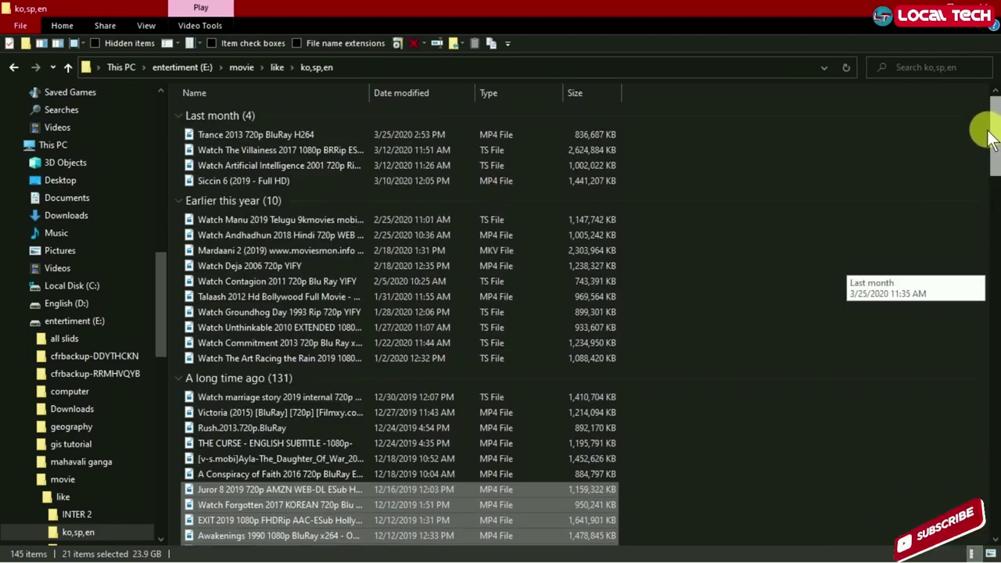
pyautogui.click(838, 264)
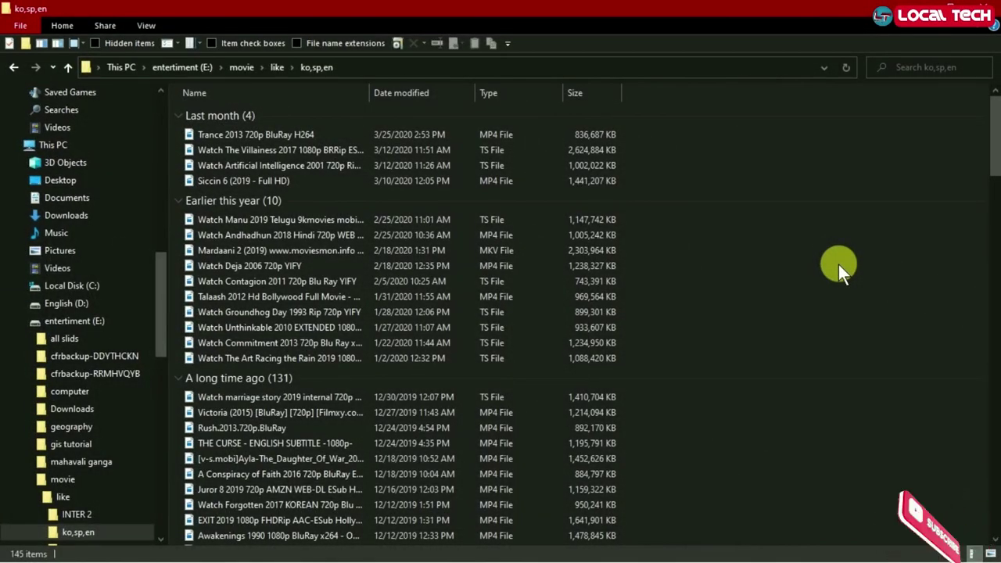
# Step: Select all files in the folder with the Select all command, and deselect them with Select none
pyautogui.click(150, 24)
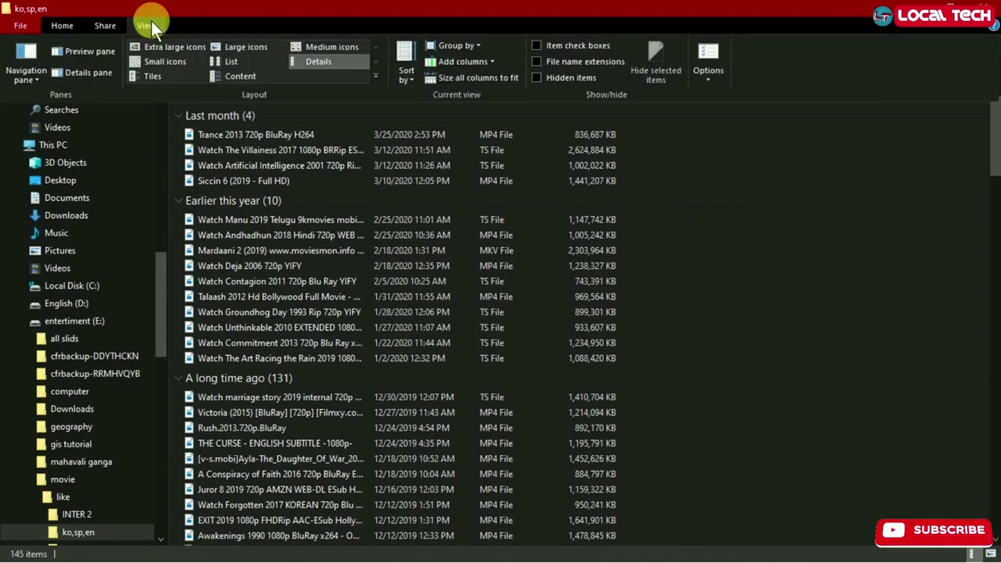
pyautogui.click(67, 25)
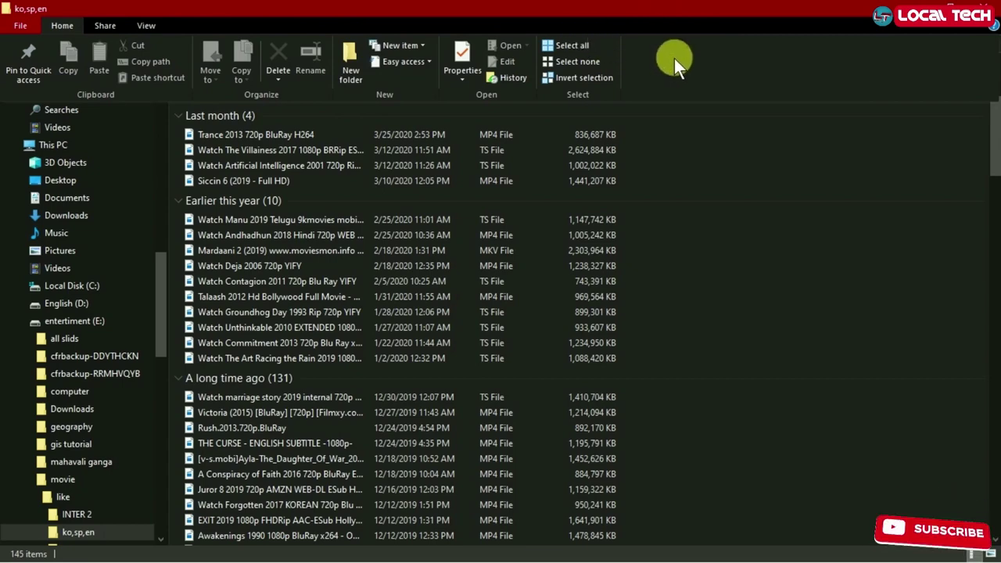
pyautogui.click(578, 45)
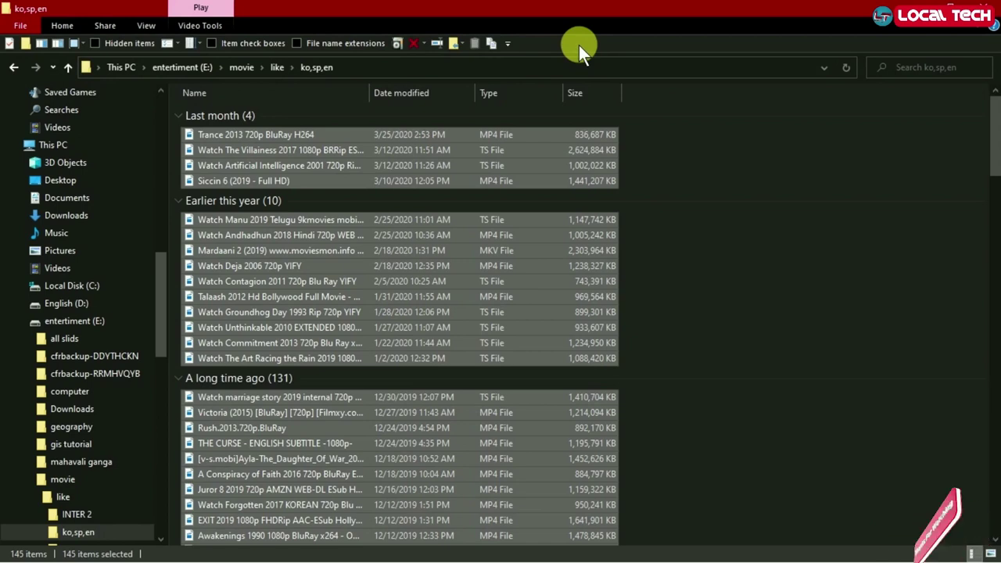
pyautogui.click(50, 25)
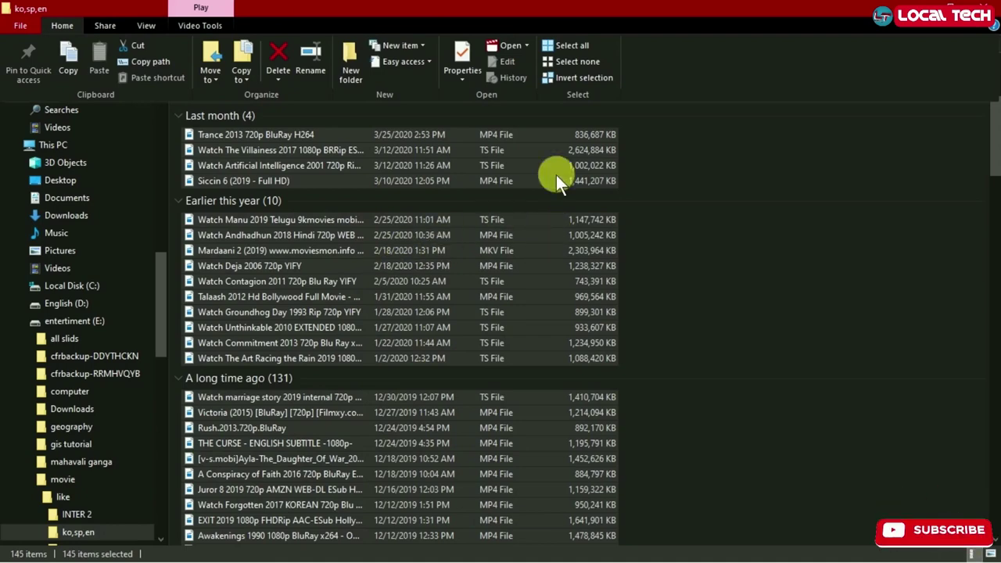
pyautogui.click(569, 66)
# Step: Select the range of files from Watch Andhadhun 2018 through Watch Groundhog Day 1993, and deselect it with Select none
pyautogui.click(326, 236)
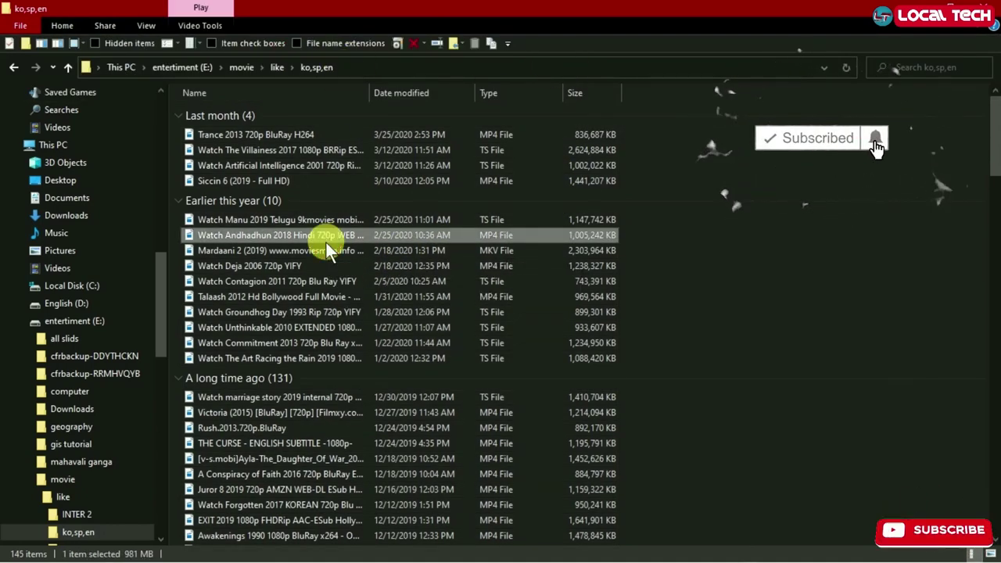
pyautogui.keyDown('shift'); pyautogui.click(310, 313); pyautogui.keyUp('shift')
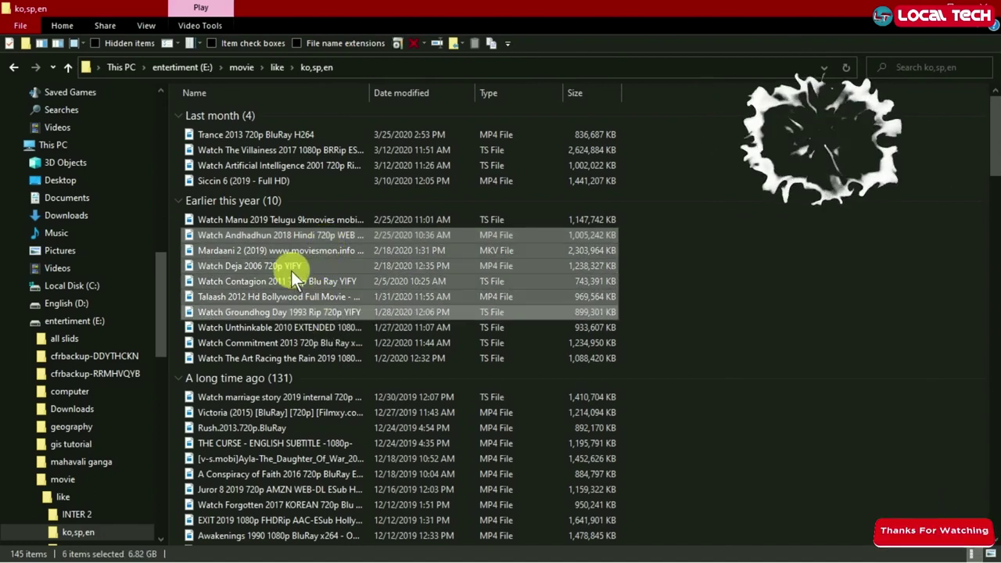
pyautogui.click(148, 25)
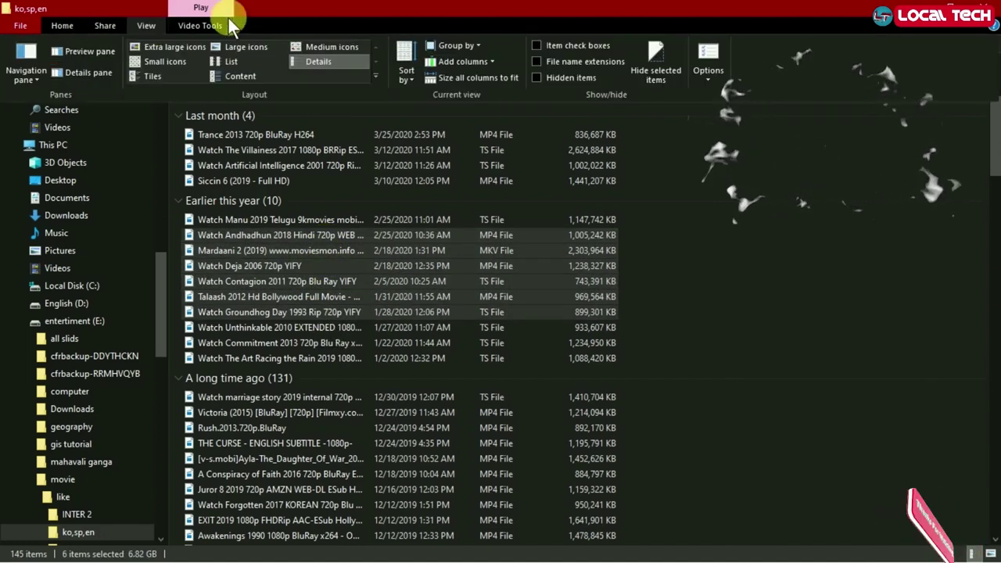
pyautogui.click(70, 22)
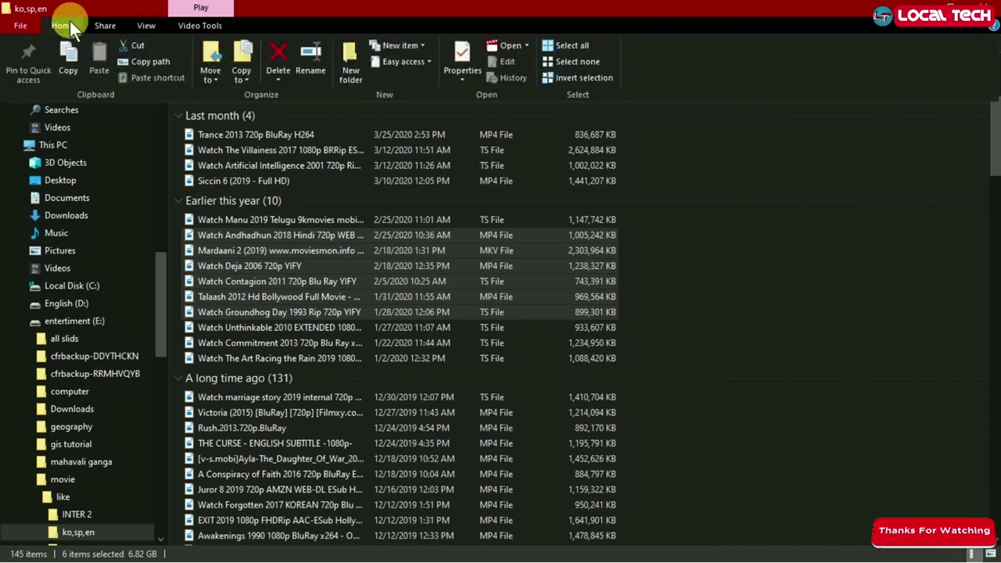
pyautogui.click(592, 61)
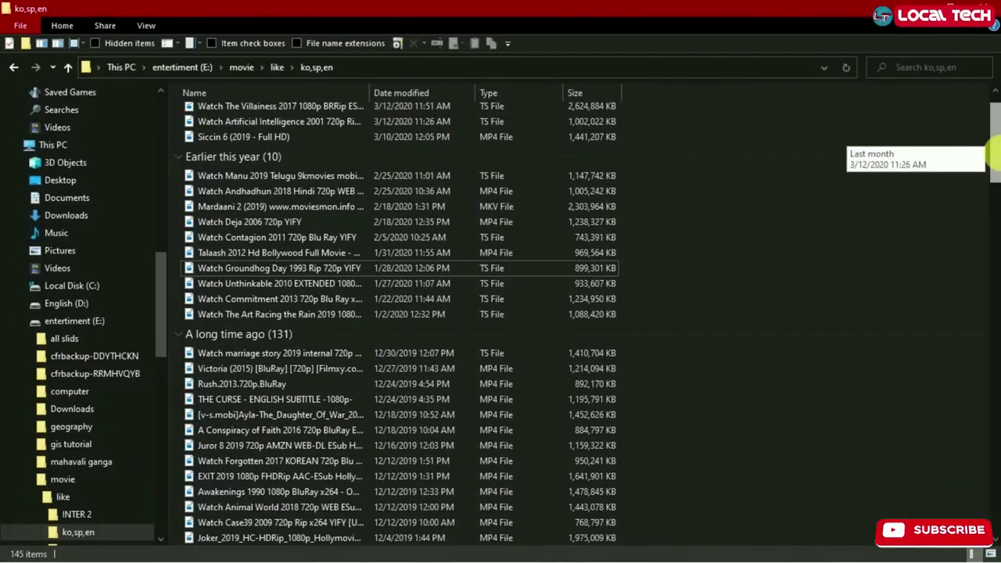
# Step: Select the separate files Talaash 2012, Joker_2019 and Donnie.Darko.DIRECTORS.CUT.2001 together
pyautogui.scroll(1, 995, 149)
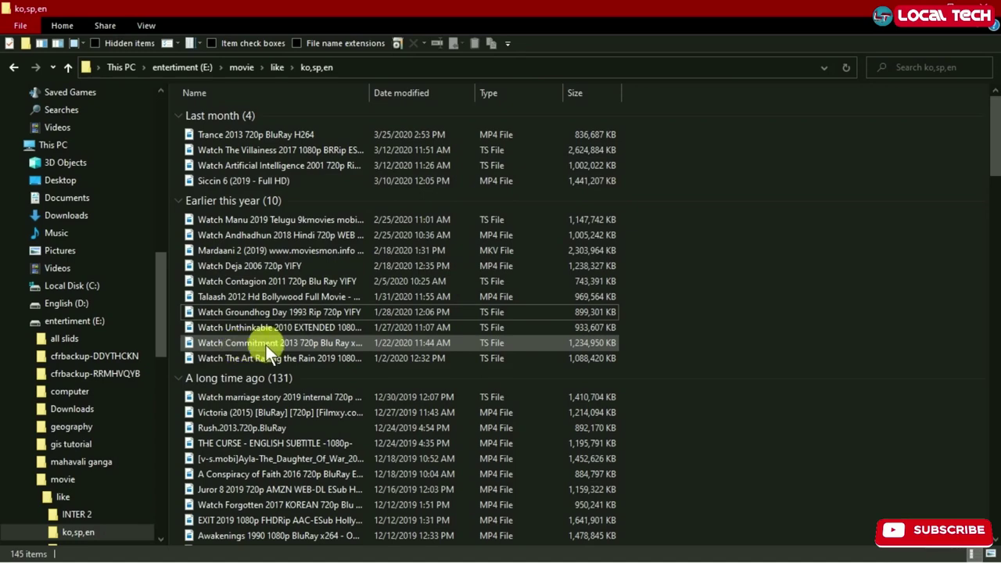
pyautogui.moveTo(993, 108); pyautogui.dragTo(992, 178)
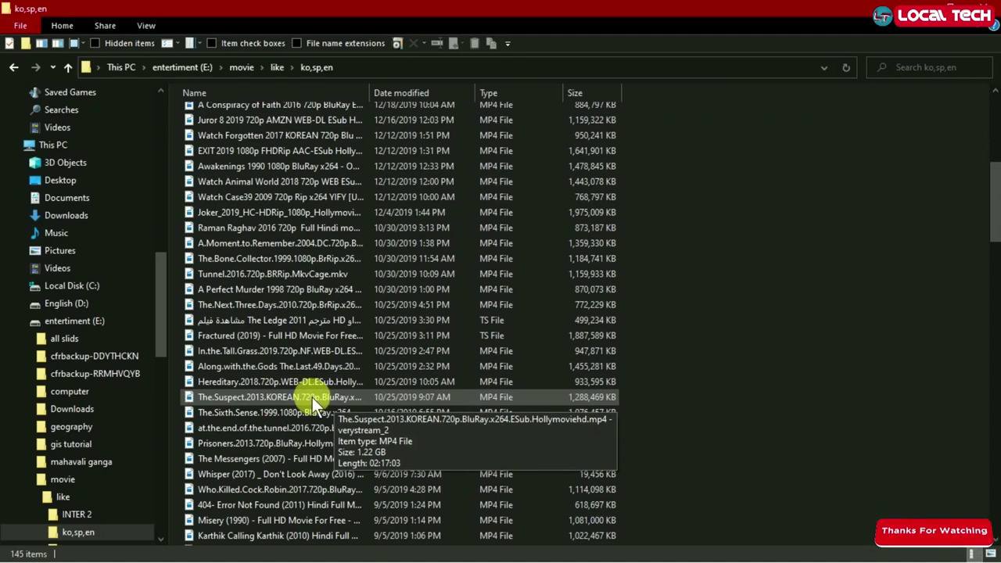
pyautogui.moveTo(993, 202); pyautogui.dragTo(994, 116)
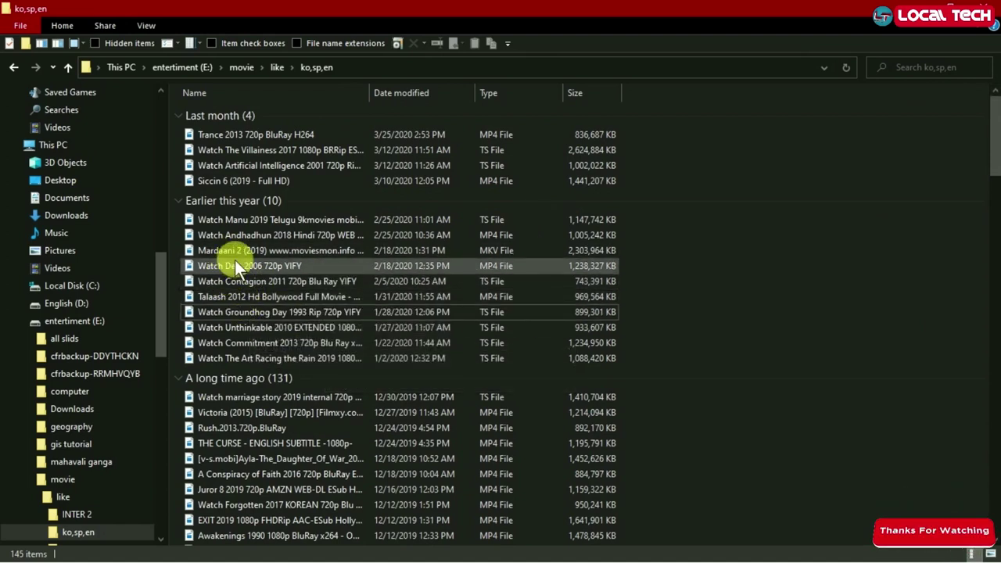
pyautogui.click(249, 299)
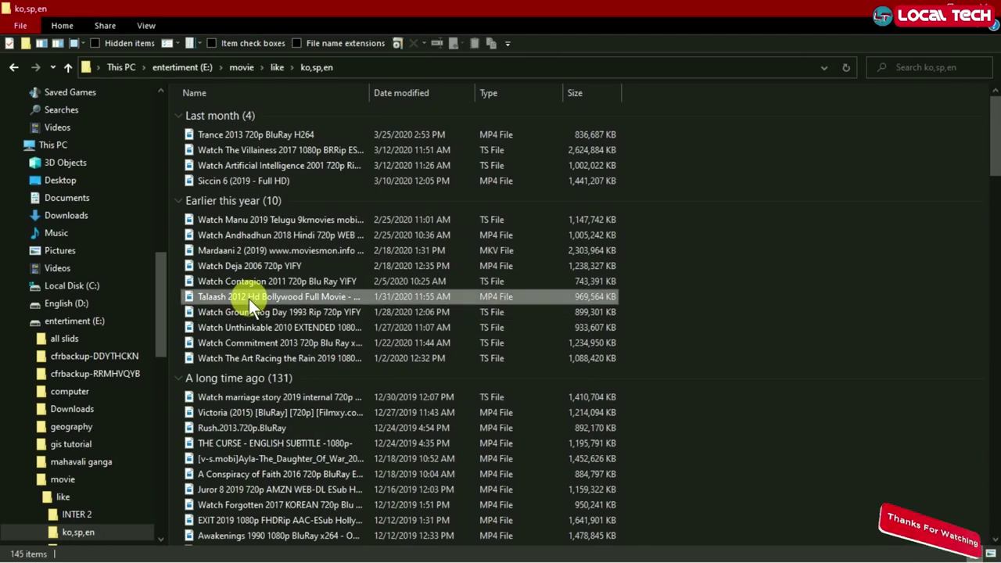
pyautogui.moveTo(994, 129); pyautogui.dragTo(990, 201)
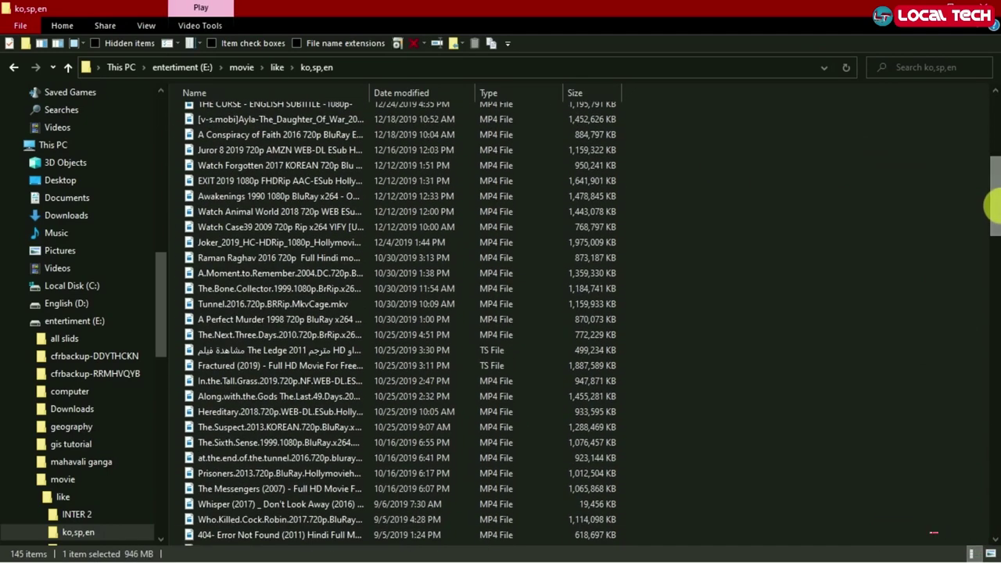
pyautogui.keyDown('ctrl'); pyautogui.click(422, 245); pyautogui.keyUp('ctrl')
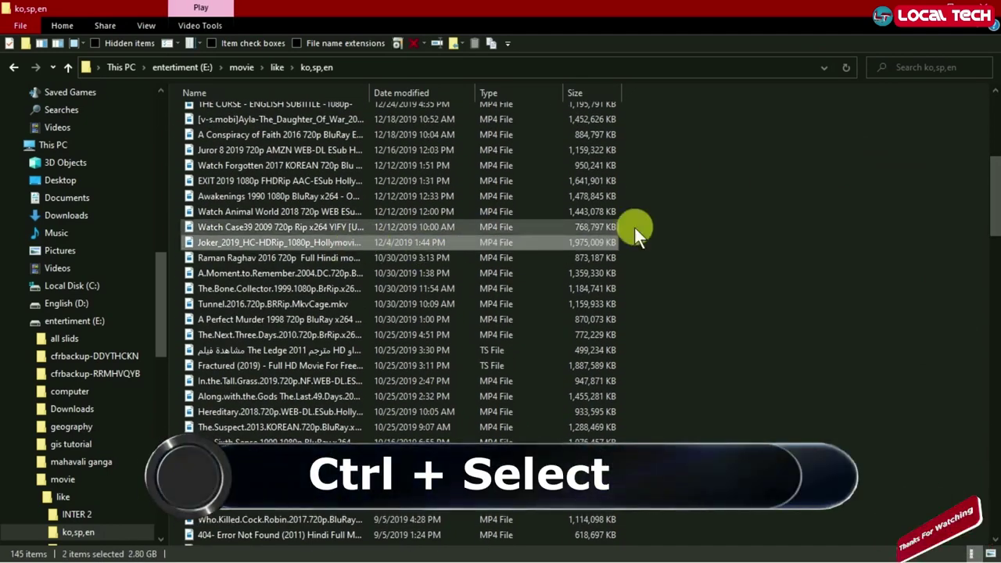
pyautogui.moveTo(993, 190); pyautogui.dragTo(991, 287)
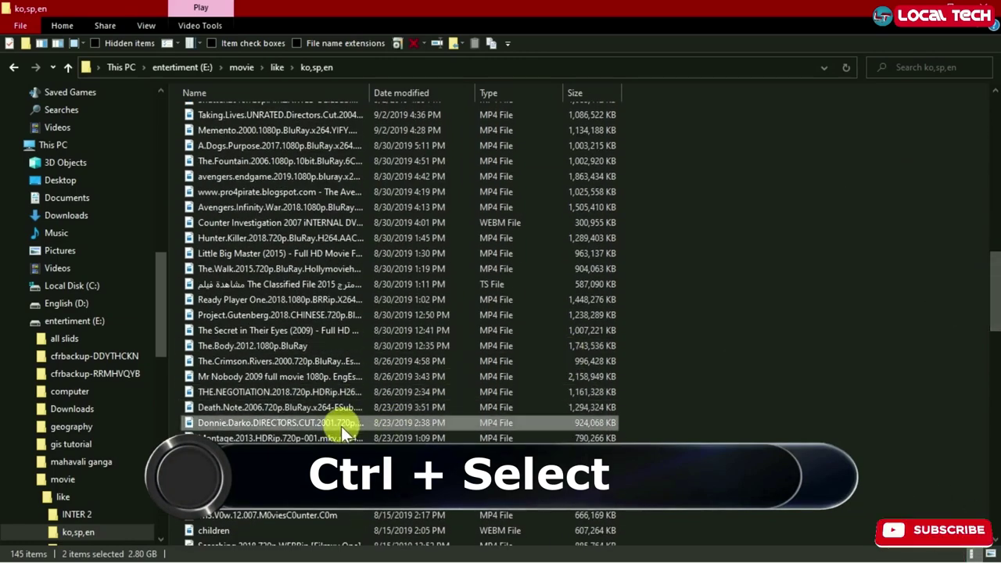
pyautogui.moveTo(992, 293); pyautogui.dragTo(983, 116)
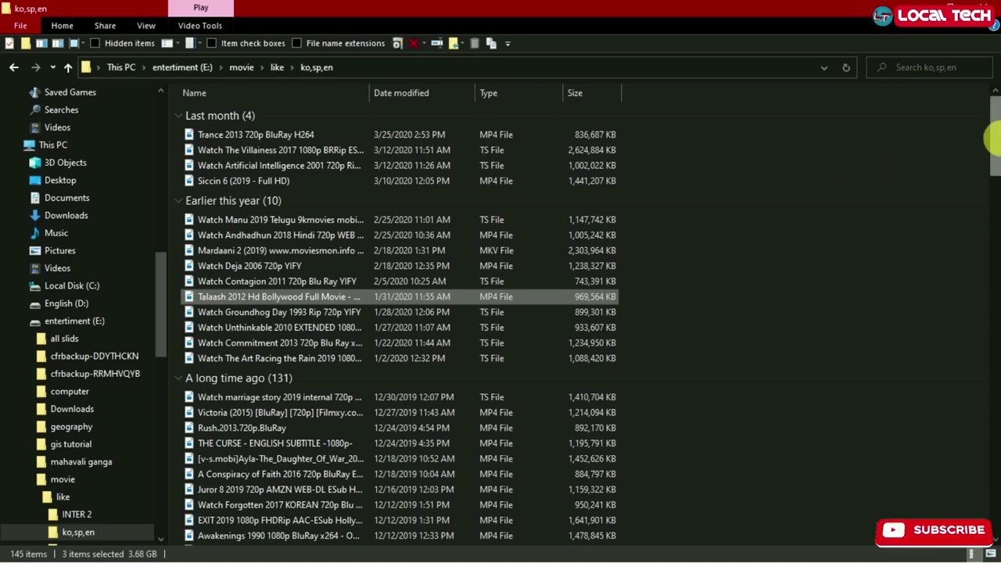
# Step: Invert the selection so every file except the three chosen ones is selected, and clear the selection
pyautogui.click(66, 26)
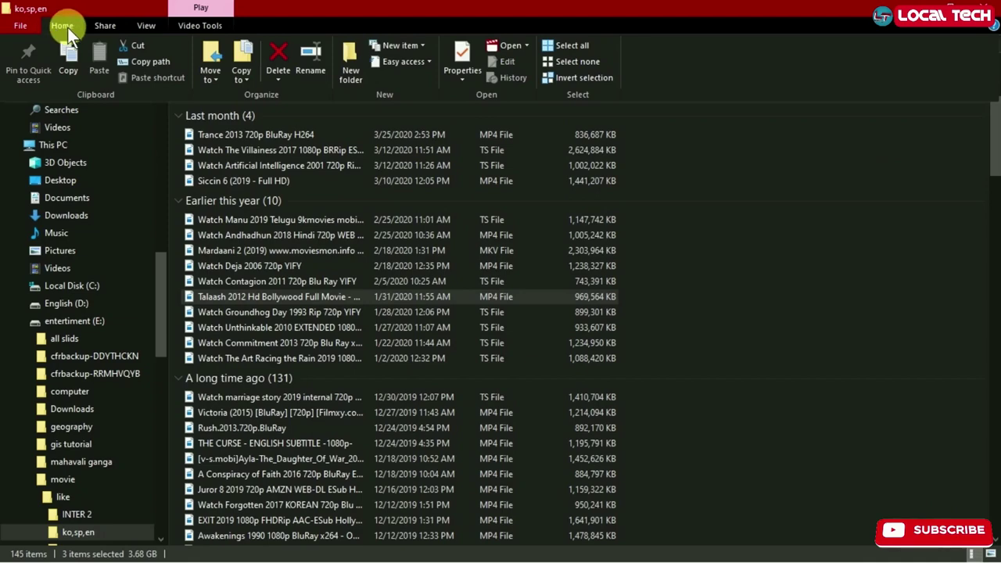
pyautogui.click(568, 78)
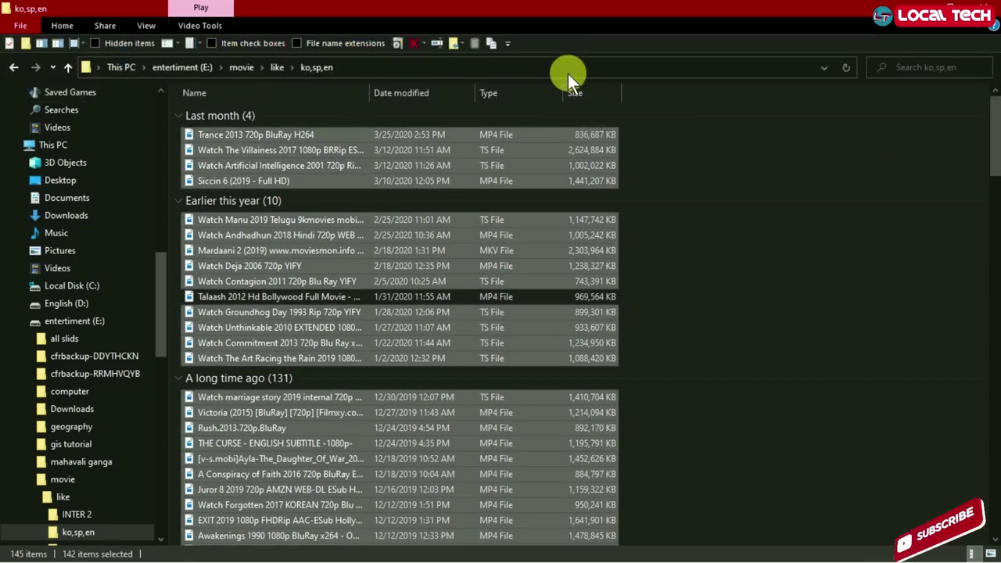
pyautogui.moveTo(992, 122); pyautogui.dragTo(923, 122)
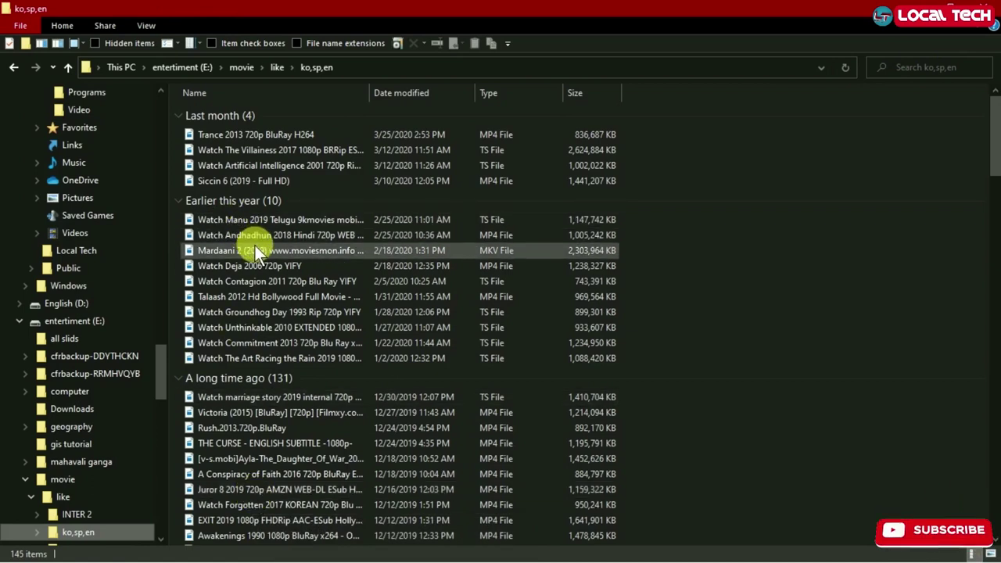
# Step: Move the single-file selection to Mardaani 2 (2019) as the starting point for a range
pyautogui.click(255, 251)
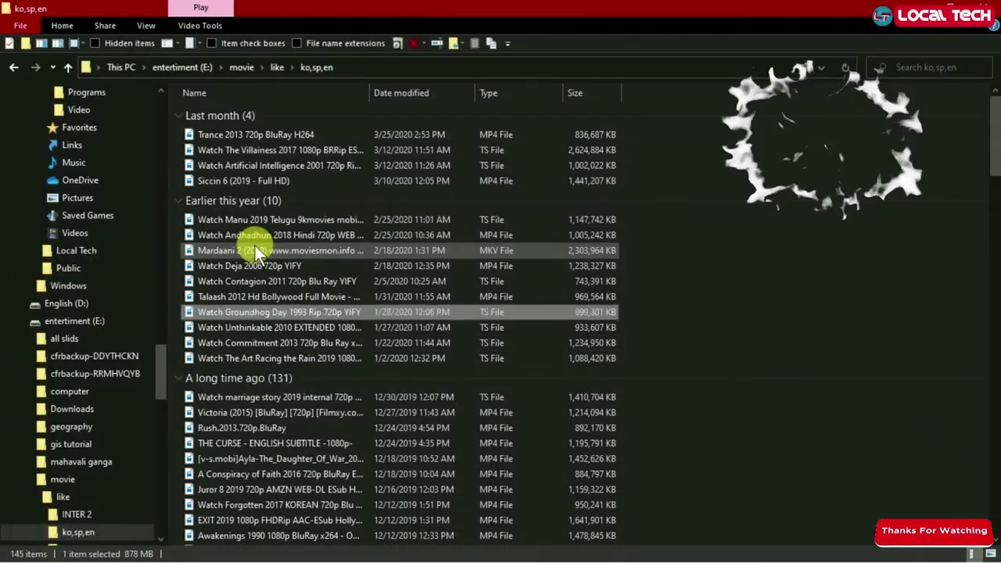
pyautogui.press('Up')
pyautogui.press('Up')
pyautogui.press('Up')
pyautogui.press('Up')
pyautogui.press('Up')
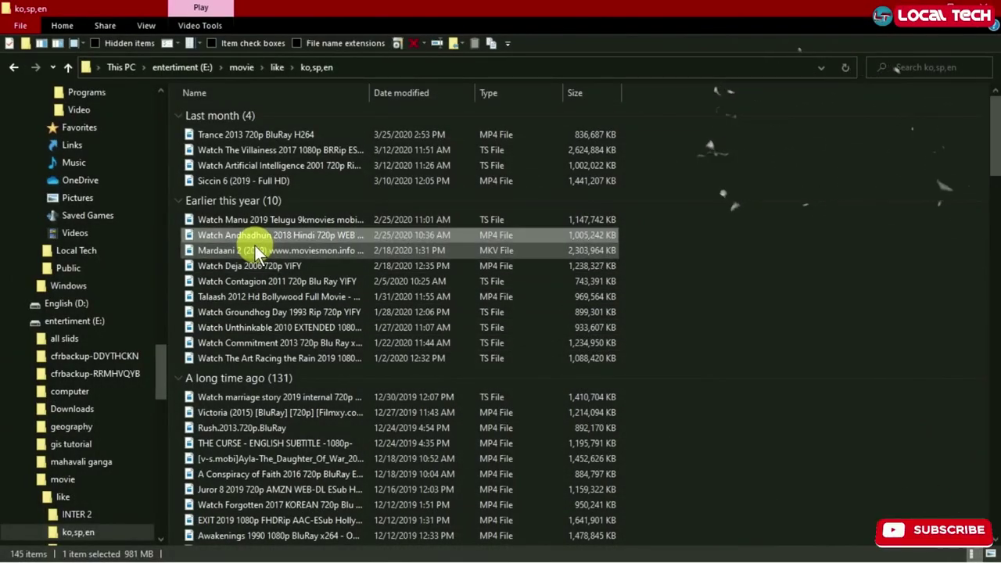
pyautogui.press('Down')
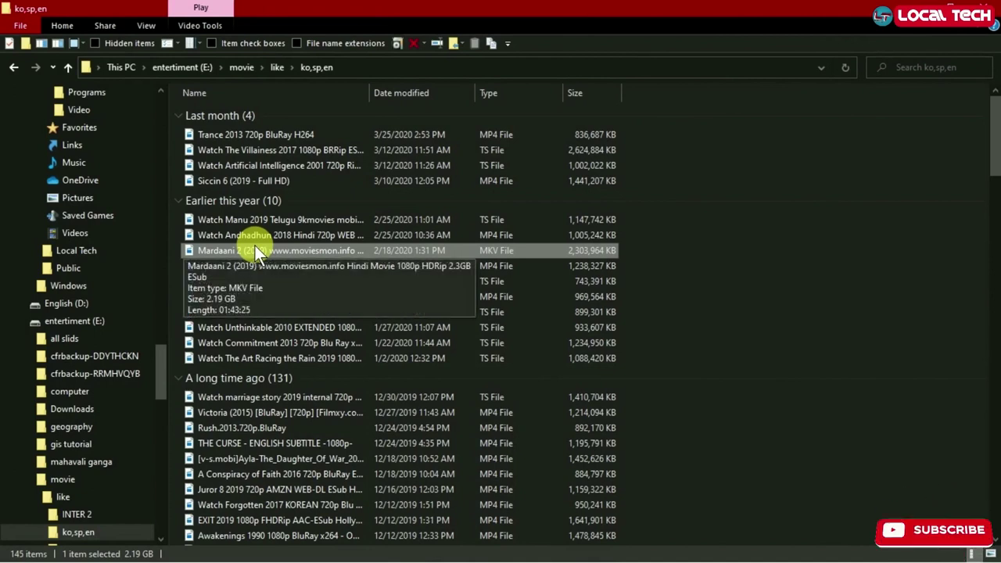
# Step: Extend the selection file by file from Mardaani 2 (2019) down past Rush.2013 in the A long time ago group
pyautogui.hotkey('shift', 'Down')
pyautogui.hotkey('shift', 'Down')
pyautogui.hotkey('shift', 'Down')
pyautogui.hotkey('shift', 'Down')
pyautogui.hotkey('shift', 'Down')
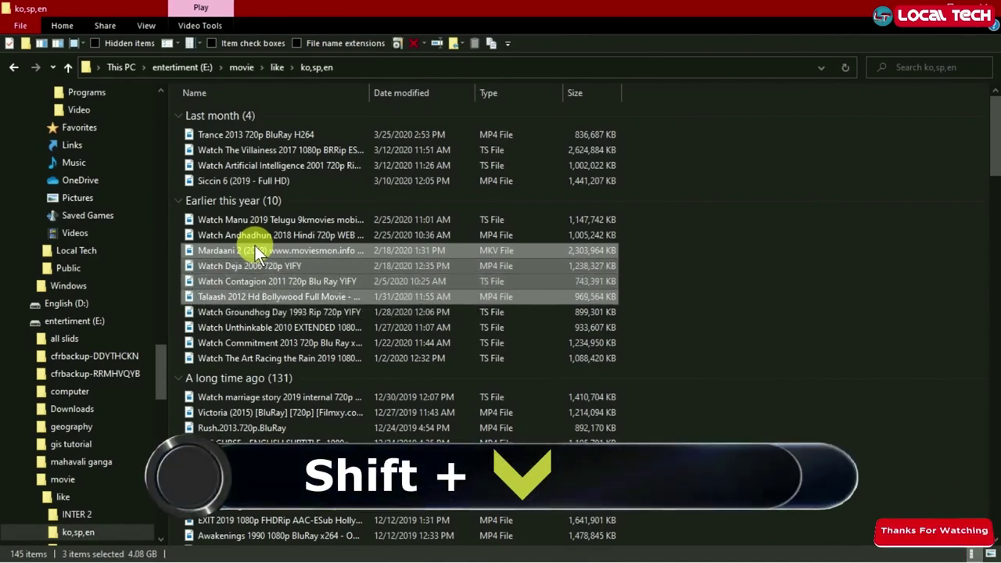
pyautogui.hotkey('shift', 'Down')
pyautogui.hotkey('shift', 'Down')
pyautogui.hotkey('shift', 'Down')
pyautogui.hotkey('shift', 'Down')
pyautogui.hotkey('shift', 'Down')
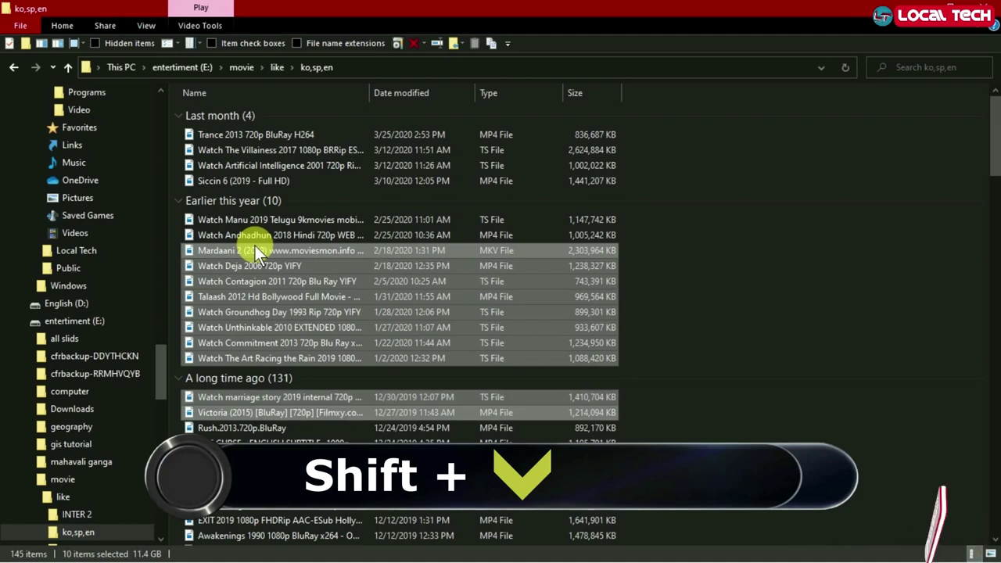
# Step: Shrink the selected range file by file to only Mardaani 2 (2019) and Watch Deja 2006
pyautogui.hotkey('shift', 'Up')
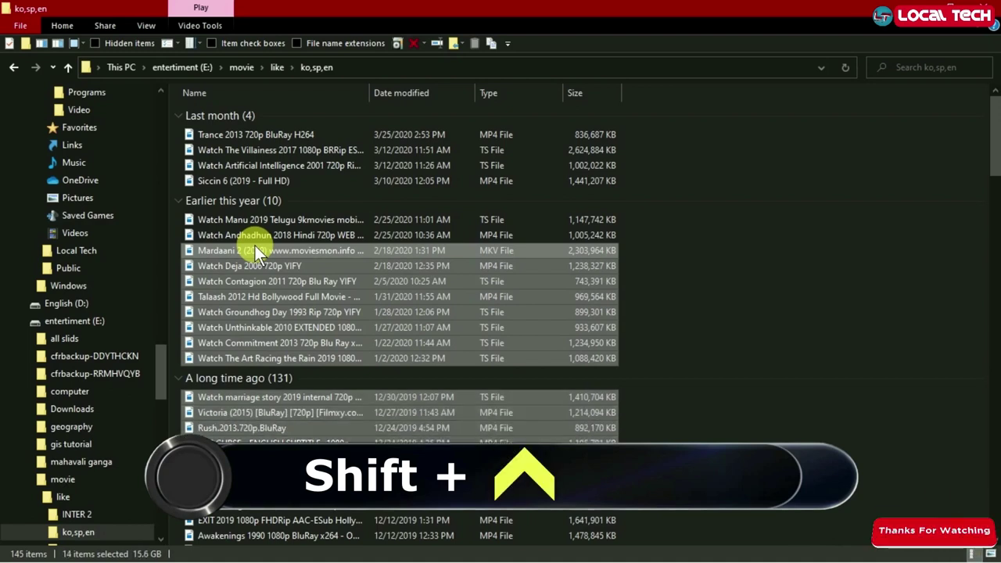
pyautogui.hotkey('shift', 'Up')
pyautogui.hotkey('shift', 'Up')
pyautogui.hotkey('shift', 'Up')
pyautogui.hotkey('shift', 'Up')
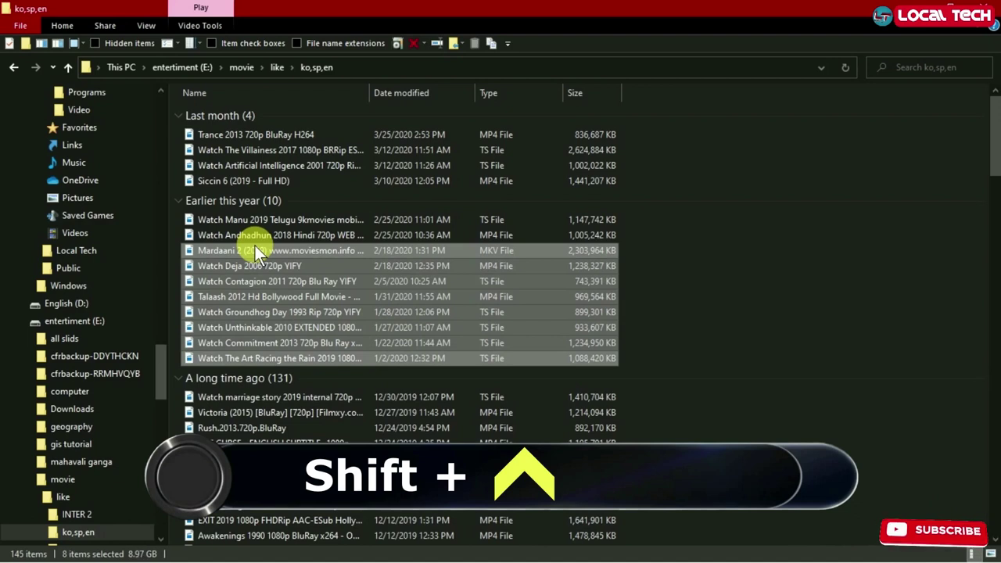
pyautogui.hotkey('shift', 'Up')
pyautogui.hotkey('shift', 'Up')
pyautogui.hotkey('shift', 'Up')
pyautogui.hotkey('shift', 'Up')
pyautogui.hotkey('shift', 'Up')
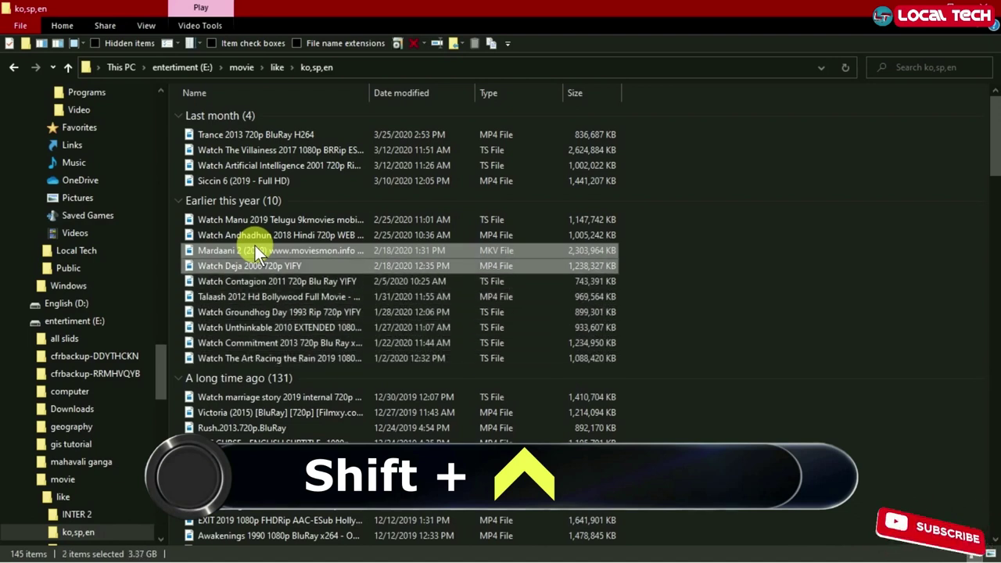
# Step: Extend the range again from Watch Deja 2006 down past Rush.2013, one file at a time
pyautogui.hotkey('shift', 'Down')
pyautogui.hotkey('shift', 'Down')
pyautogui.hotkey('shift', 'Down')
pyautogui.hotkey('shift', 'Down')
pyautogui.hotkey('shift', 'Down')
pyautogui.hotkey('shift', 'Down')
pyautogui.hotkey('shift', 'Down')
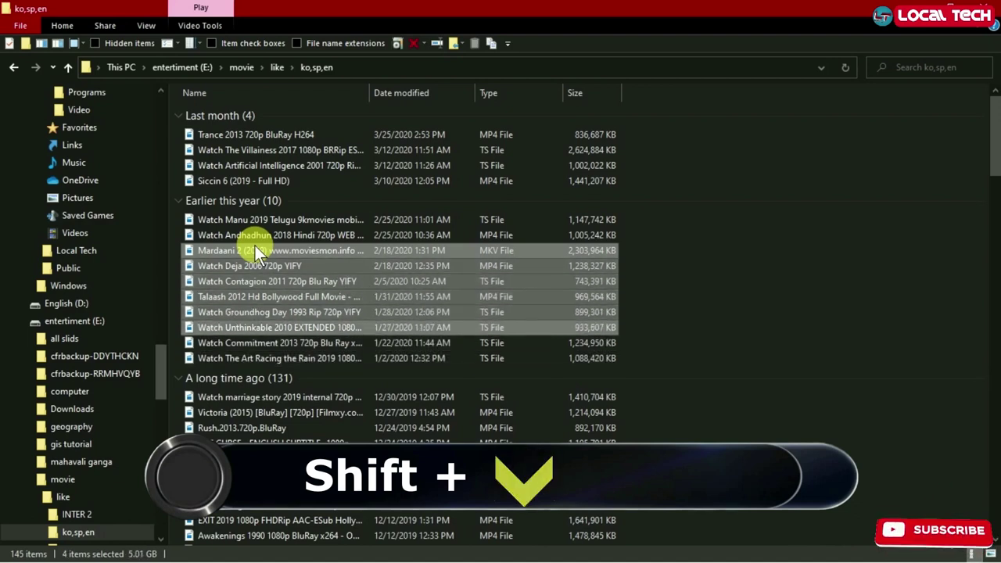
pyautogui.hotkey('shift', 'Down')
pyautogui.hotkey('shift', 'Down')
pyautogui.hotkey('shift', 'Down')
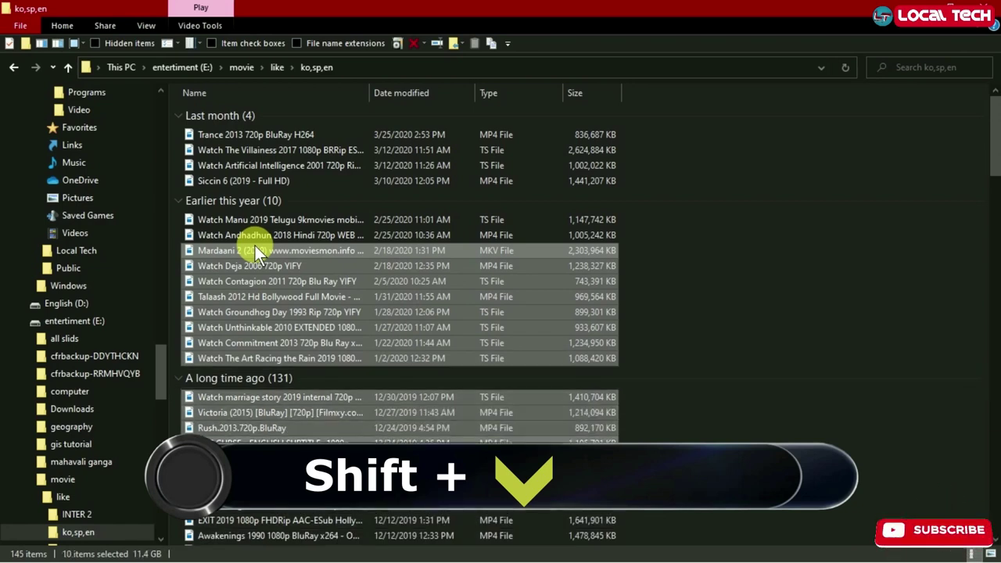
pyautogui.hotkey('shift', 'Down')
# Step: Reduce the range to Mardaani 2 (2019) through Watch Contagion 2011, and clear the whole selection
pyautogui.hotkey('shift', 'Up')
pyautogui.hotkey('shift', 'Up')
pyautogui.hotkey('shift', 'Up')
pyautogui.hotkey('shift', 'Up')
pyautogui.hotkey('shift', 'Up')
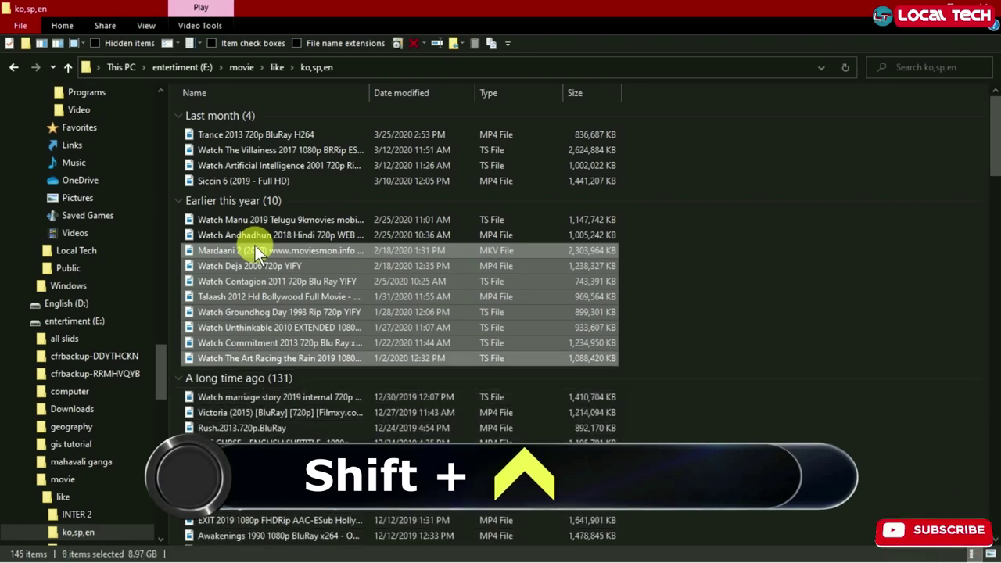
pyautogui.hotkey('shift', 'Up')
pyautogui.hotkey('shift', 'Up')
pyautogui.hotkey('shift', 'Up')
pyautogui.hotkey('shift', 'Up')
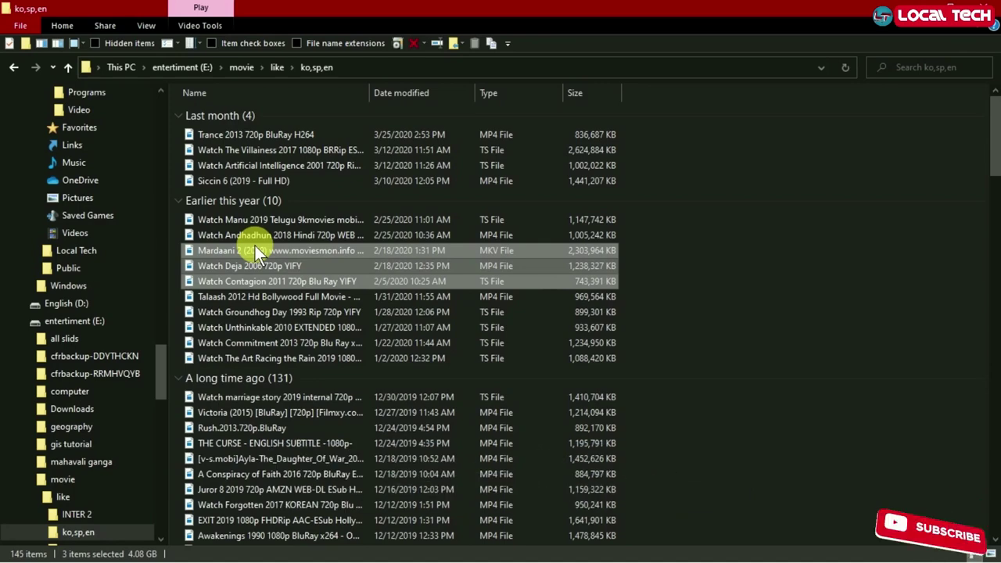
pyautogui.click(752, 242)
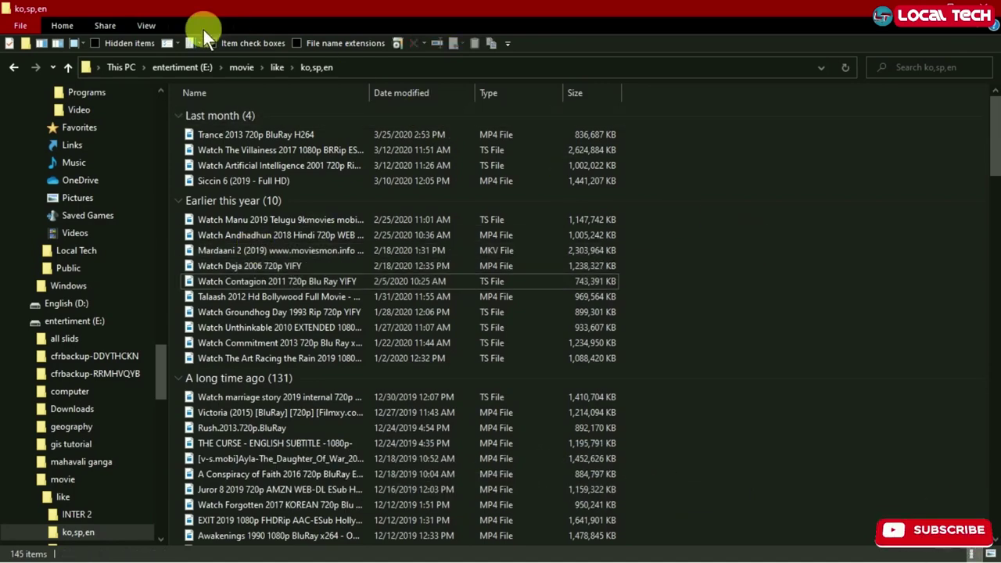
# Step: Turn on item check boxes for the files in the folder
pyautogui.click(69, 21)
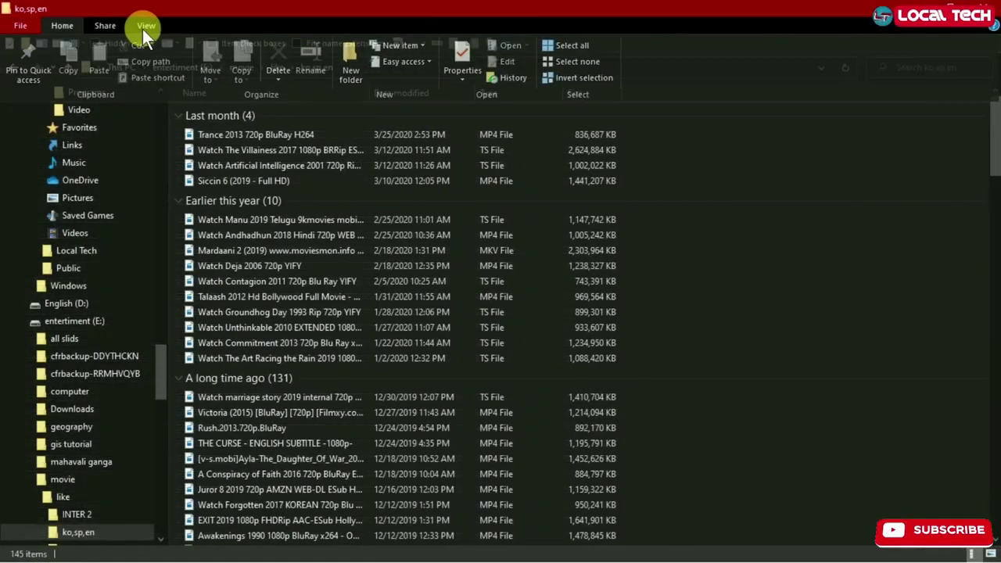
pyautogui.click(144, 28)
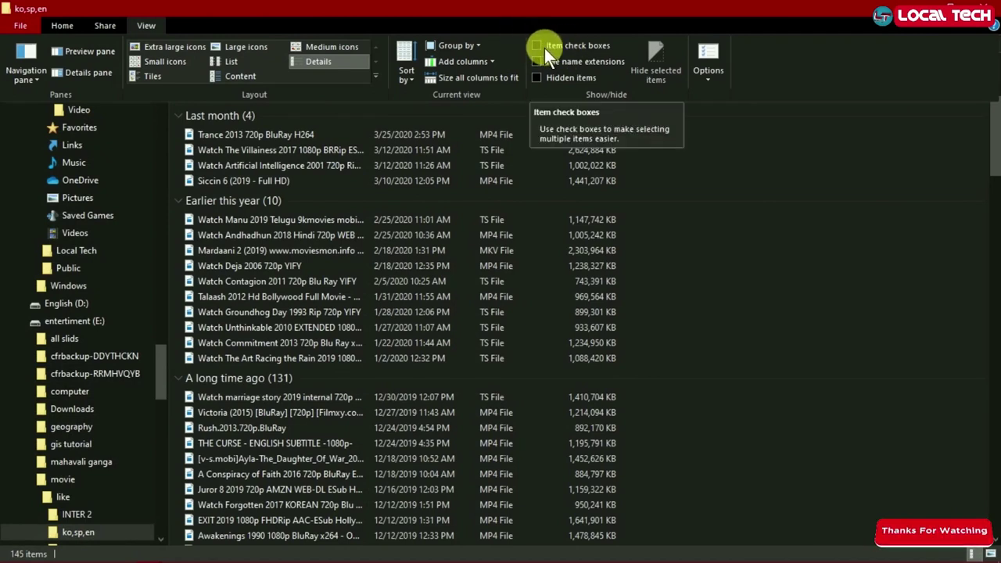
pyautogui.doubleClick(148, 21)
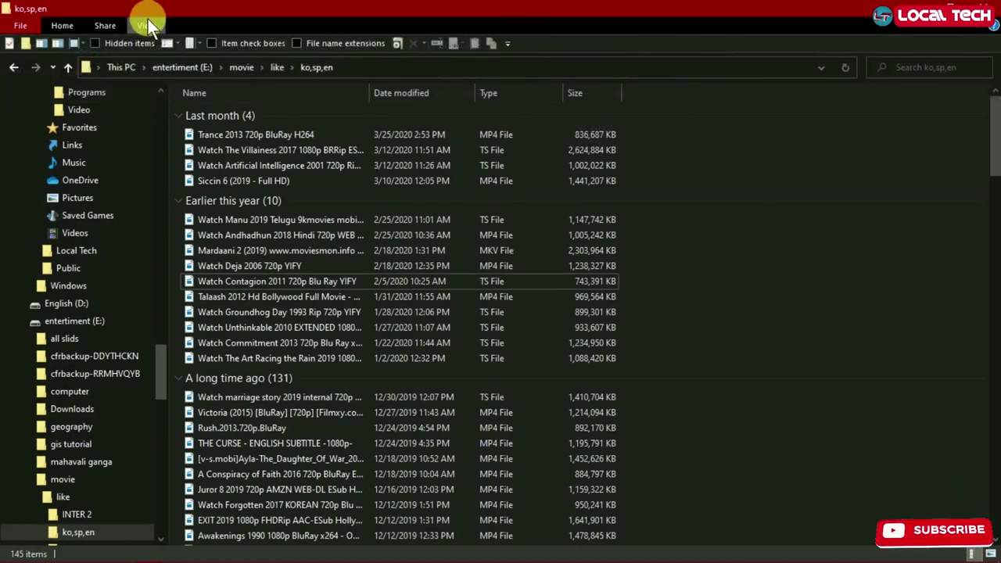
pyautogui.click(146, 24)
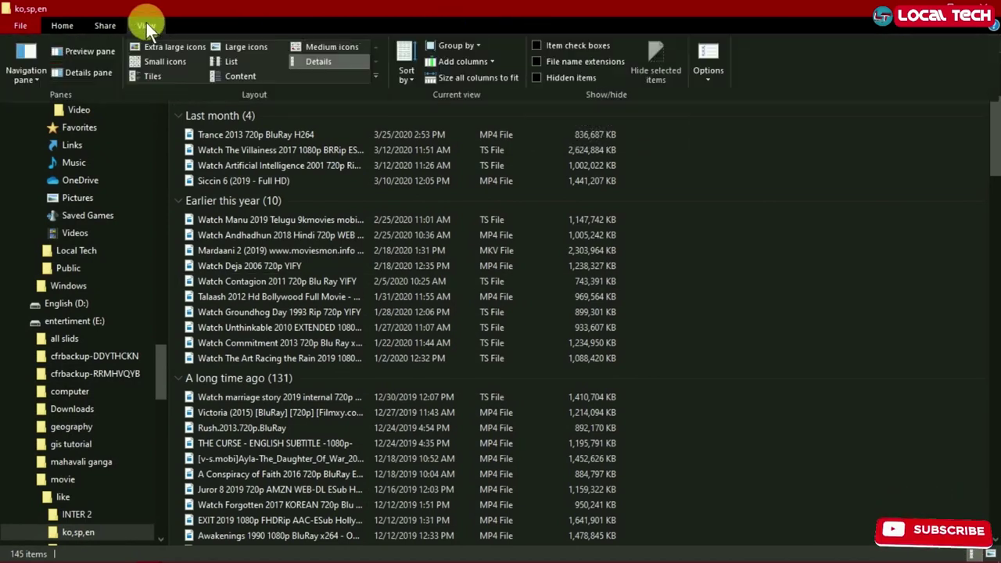
pyautogui.click(536, 44)
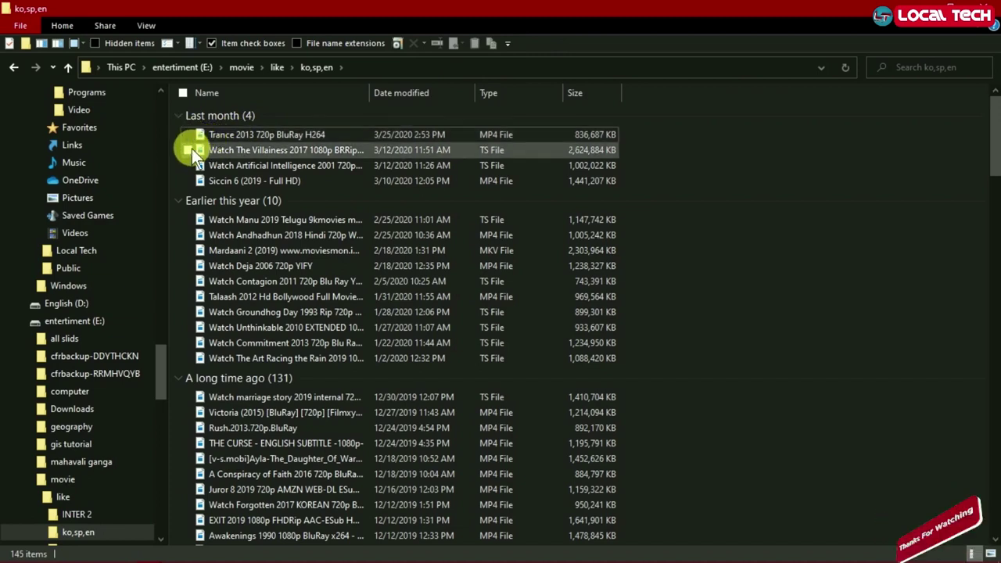
# Step: Tick the check boxes of Mardaani 2 (2019), THE CURSE - ENGLISH SUBTITLE and A Perfect Murder 1998
pyautogui.click(187, 249)
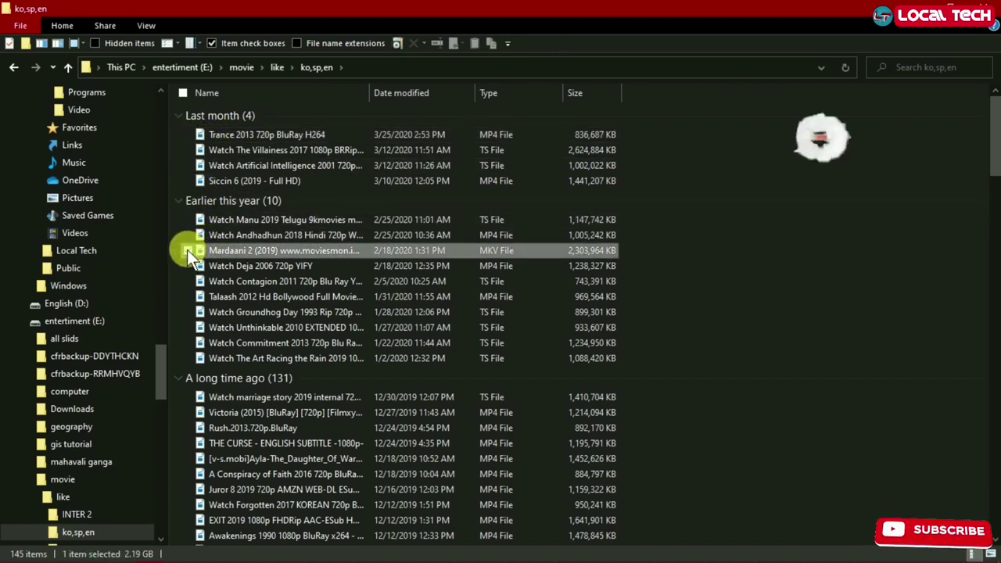
pyautogui.click(189, 444)
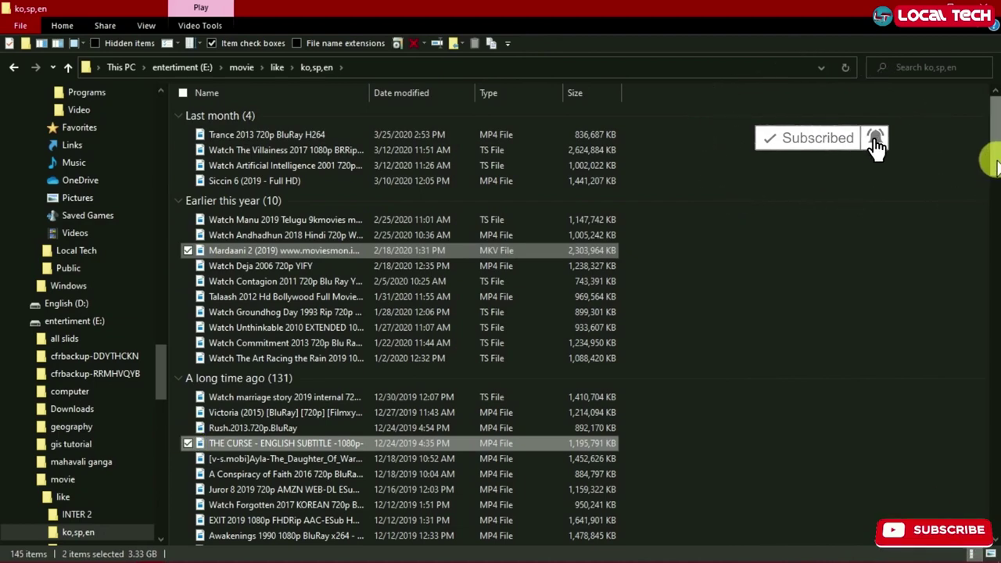
pyautogui.scroll(-7, 503, 287)
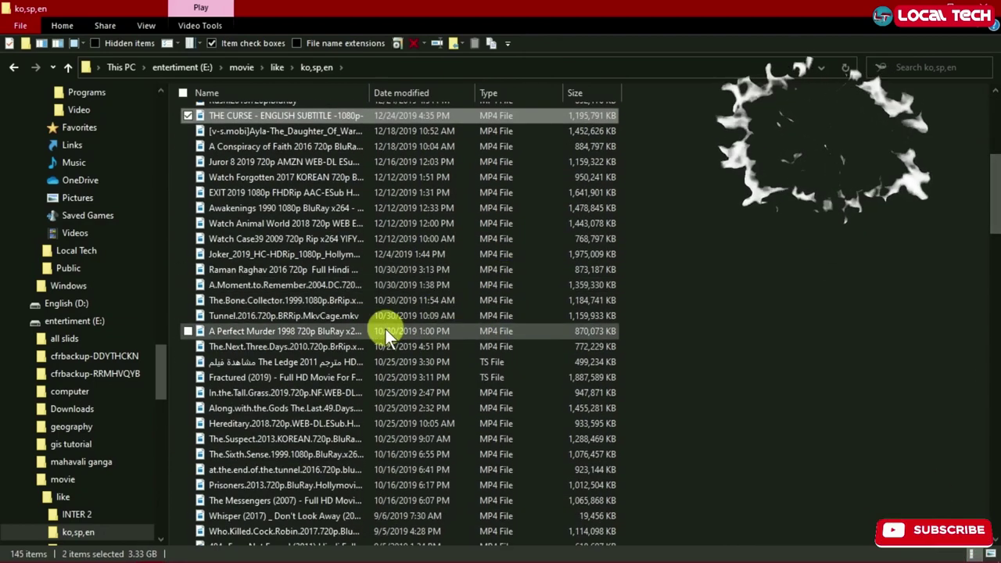
pyautogui.click(188, 331)
pyautogui.moveTo(992, 222); pyautogui.dragTo(997, 164)
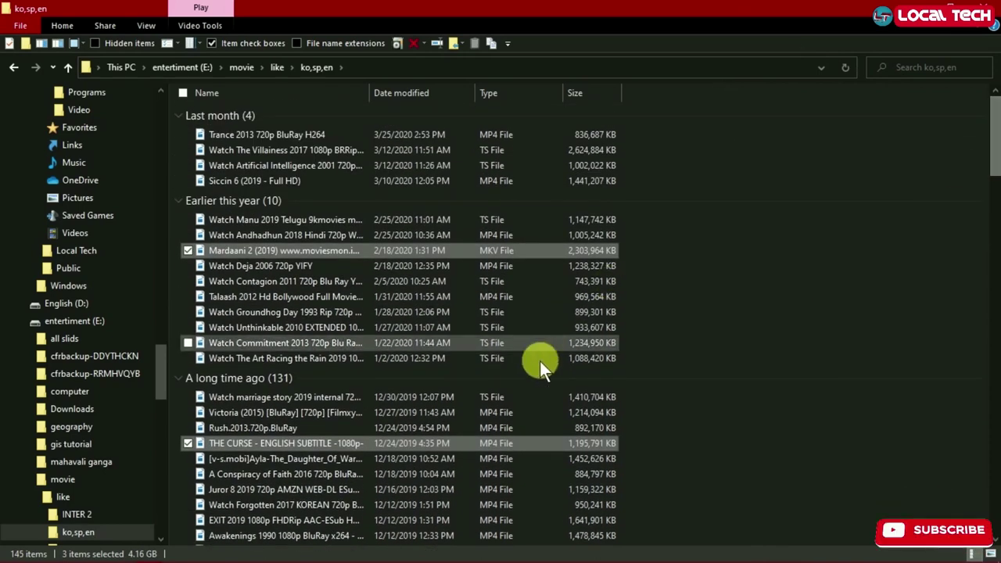
# Step: Untick the check box of A Perfect Murder 1998 to remove it from the selected files
pyautogui.moveTo(994, 157); pyautogui.dragTo(995, 225)
pyautogui.scroll(-5, 670, 242)
pyautogui.scroll(10, 186, 327)
pyautogui.click(187, 331)
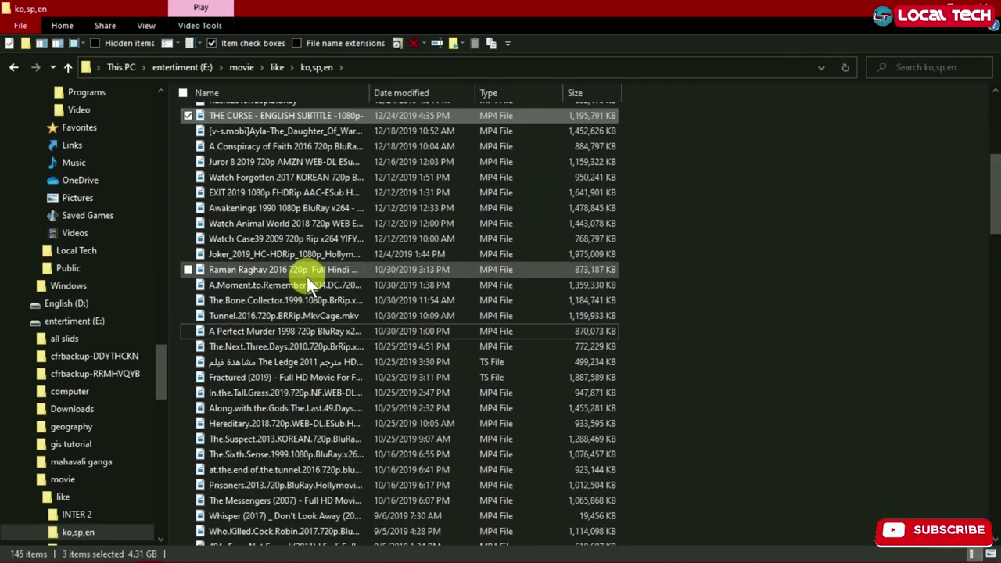
pyautogui.moveTo(993, 180); pyautogui.dragTo(995, 98)
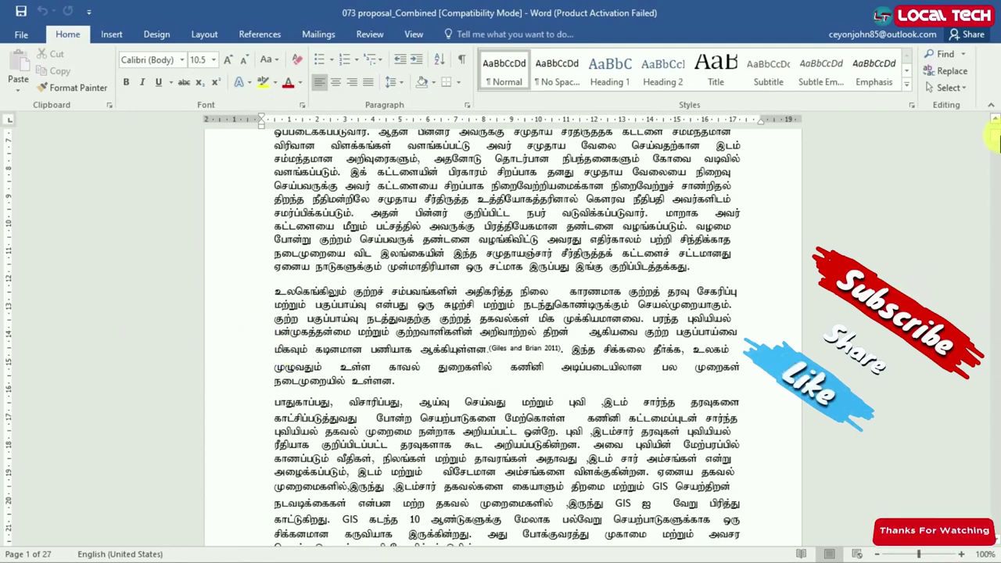
# Step: In Word's 073 proposal_Combined document, select part of the opening paragraph on its own, and select the entire document text
pyautogui.scroll(5, 992, 134)
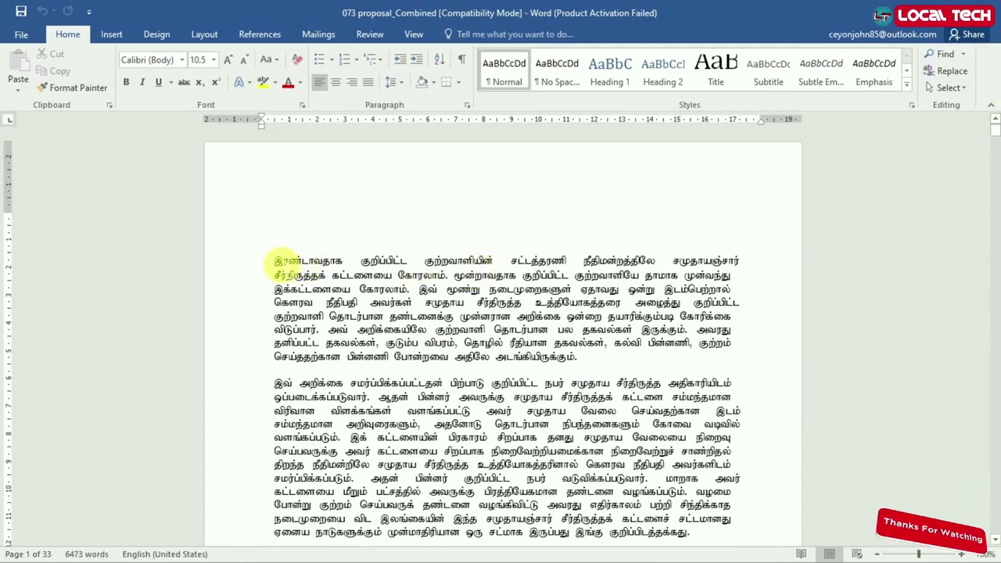
pyautogui.moveTo(279, 265); pyautogui.dragTo(427, 306)
pyautogui.click(266, 266)
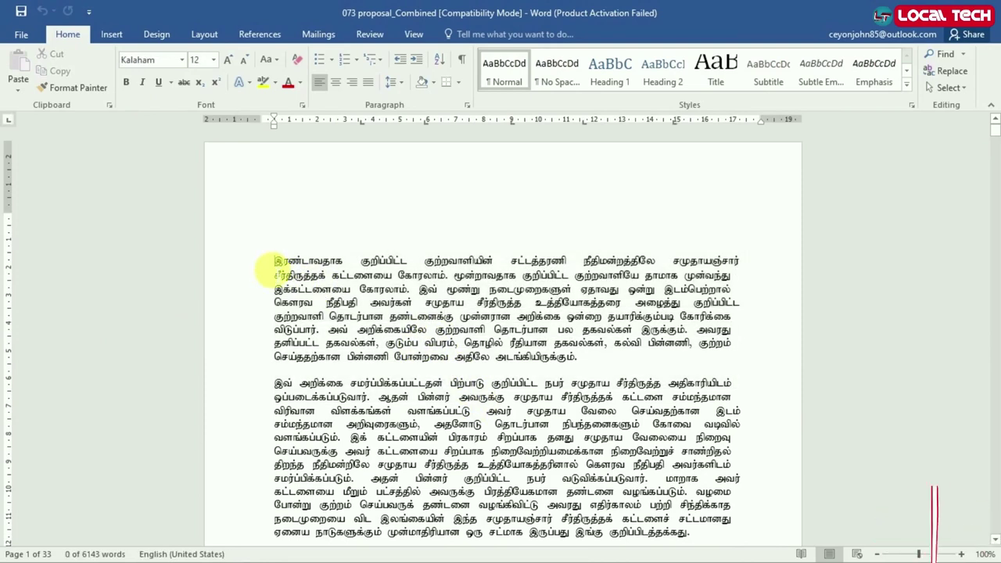
pyautogui.hotkey('ctrl', 'a')
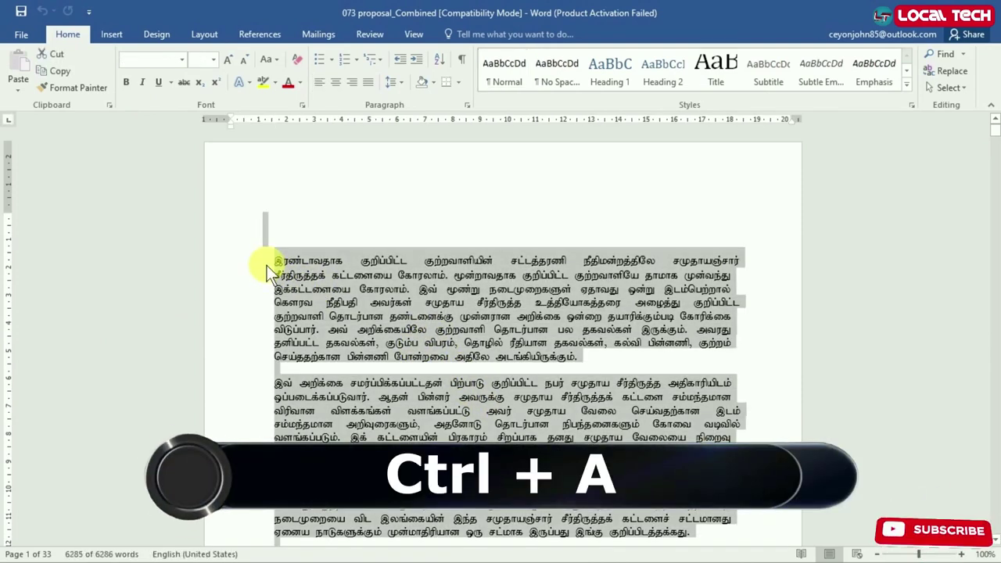
pyautogui.moveTo(287, 266); pyautogui.dragTo(282, 267)
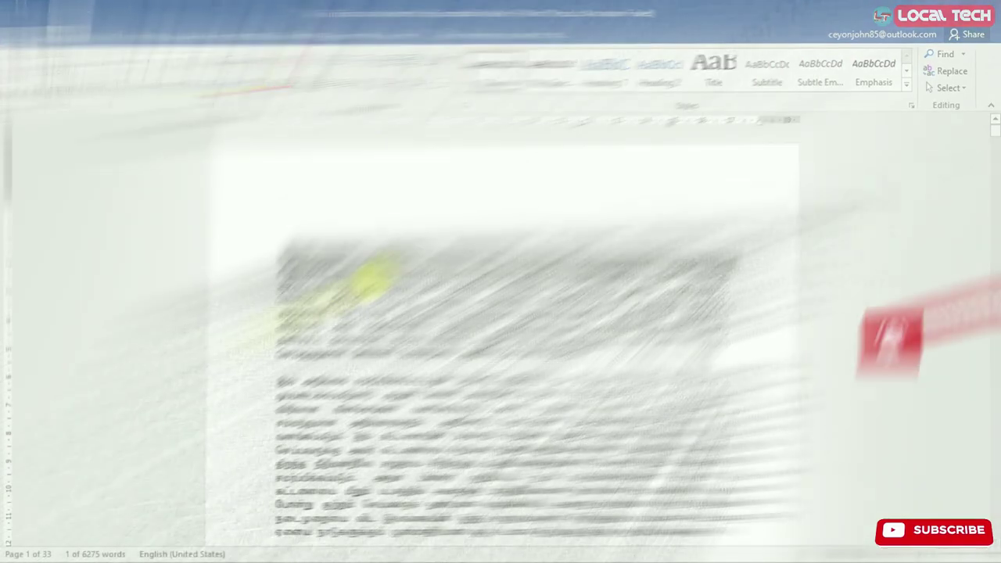
# Step: Extend a selection character by character from the start of the first paragraph's third line through its fourth line
pyautogui.click(279, 290)
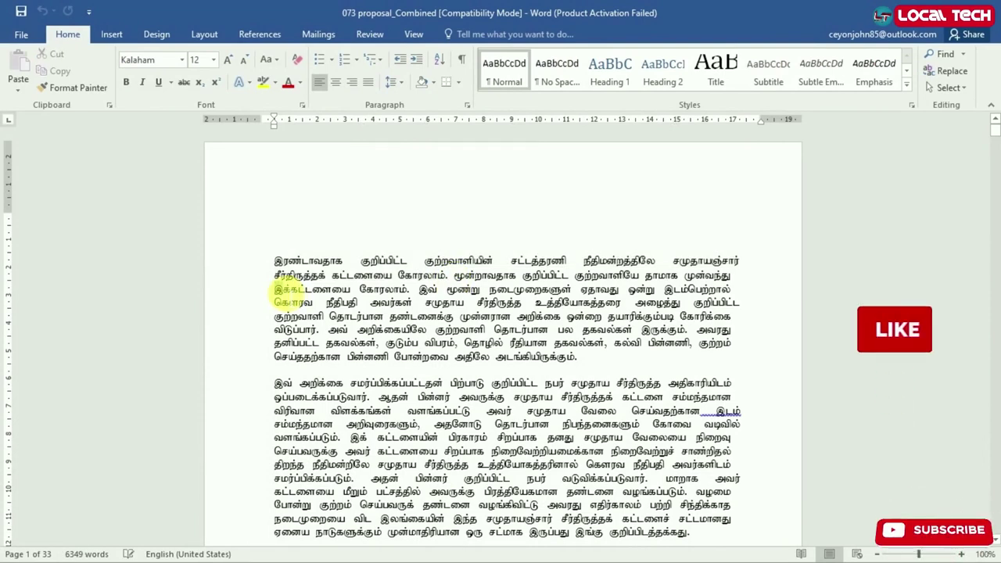
pyautogui.hotkey('shift', 'Right')
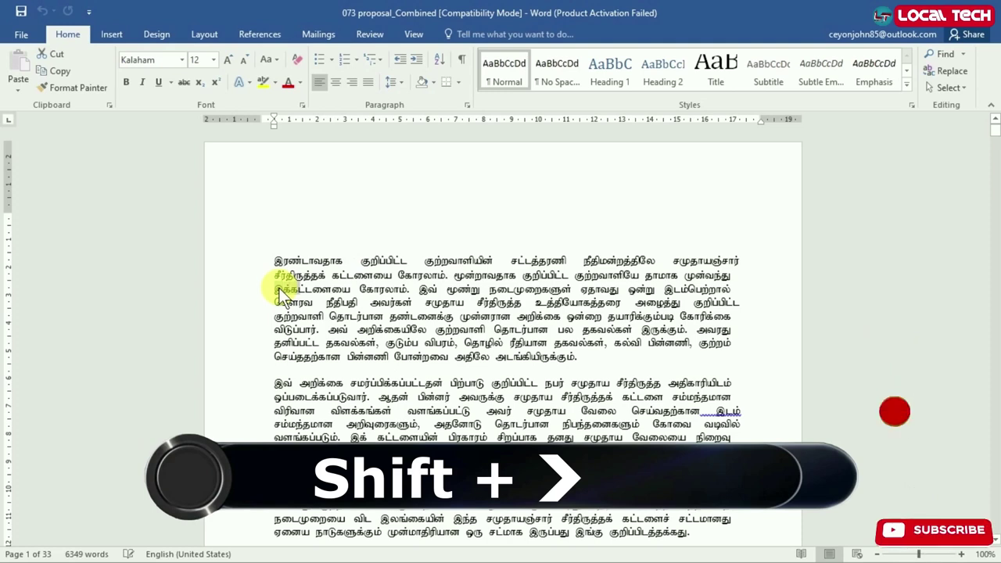
pyautogui.hotkey('shift', 'Right')
pyautogui.hotkey('shift', 'Right')
pyautogui.hotkey('shift', 'Right')
pyautogui.hotkey('shift', 'Right')
pyautogui.hotkey('shift', 'Right')
pyautogui.hotkey('shift', 'Right')
pyautogui.hotkey('shift', 'Right')
pyautogui.hotkey('shift', 'Right')
pyautogui.hotkey('shift', 'Right')
pyautogui.hotkey('shift', 'Right')
pyautogui.hotkey('shift', 'Right')
pyautogui.hotkey('shift', 'Right')
pyautogui.hotkey('shift', 'Right')
pyautogui.hotkey('shift', 'Right')
pyautogui.hotkey('shift', 'Right')
pyautogui.hotkey('shift', 'Right')
pyautogui.hotkey('shift', 'Right')
pyautogui.hotkey('shift', 'Right')
pyautogui.hotkey('shift', 'Right')
pyautogui.hotkey('shift', 'Right')
pyautogui.hotkey('shift', 'Right')
pyautogui.hotkey('shift', 'Right')
pyautogui.hotkey('shift', 'Right')
pyautogui.hotkey('shift', 'Right')
pyautogui.hotkey('shift', 'Right')
pyautogui.hotkey('shift', 'Right')
pyautogui.hotkey('shift', 'Right')
pyautogui.hotkey('shift', 'Right')
pyautogui.hotkey('shift', 'Right')
pyautogui.hotkey('shift', 'Right')
pyautogui.hotkey('shift', 'Right')
pyautogui.hotkey('shift', 'Right')
pyautogui.hotkey('shift', 'Right')
pyautogui.hotkey('shift', 'Right')
pyautogui.hotkey('shift', 'Right')
pyautogui.hotkey('shift', 'Right')
pyautogui.hotkey('shift', 'Right')
pyautogui.hotkey('shift', 'Right')
pyautogui.hotkey('shift', 'Right')
pyautogui.hotkey('shift', 'Right')
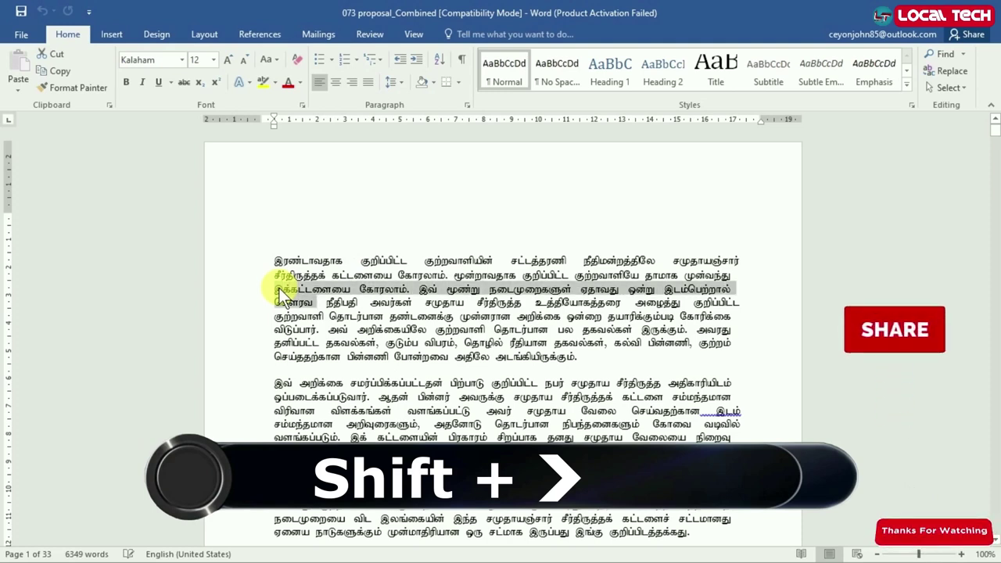
pyautogui.hotkey('shift', 'Right')
pyautogui.hotkey('shift', 'Right')
pyautogui.hotkey('shift', 'Right')
pyautogui.hotkey('shift', 'Right')
pyautogui.hotkey('shift', 'Right')
pyautogui.hotkey('shift', 'Right')
pyautogui.hotkey('shift', 'Right')
pyautogui.hotkey('shift', 'Right')
pyautogui.hotkey('shift', 'Right')
pyautogui.hotkey('shift', 'Right')
pyautogui.hotkey('shift', 'Right')
pyautogui.hotkey('shift', 'Right')
pyautogui.hotkey('shift', 'Right')
pyautogui.hotkey('shift', 'Right')
pyautogui.hotkey('shift', 'Right')
pyautogui.hotkey('shift', 'Right')
pyautogui.hotkey('shift', 'Right')
pyautogui.hotkey('shift', 'Right')
pyautogui.hotkey('shift', 'Right')
pyautogui.hotkey('shift', 'Right')
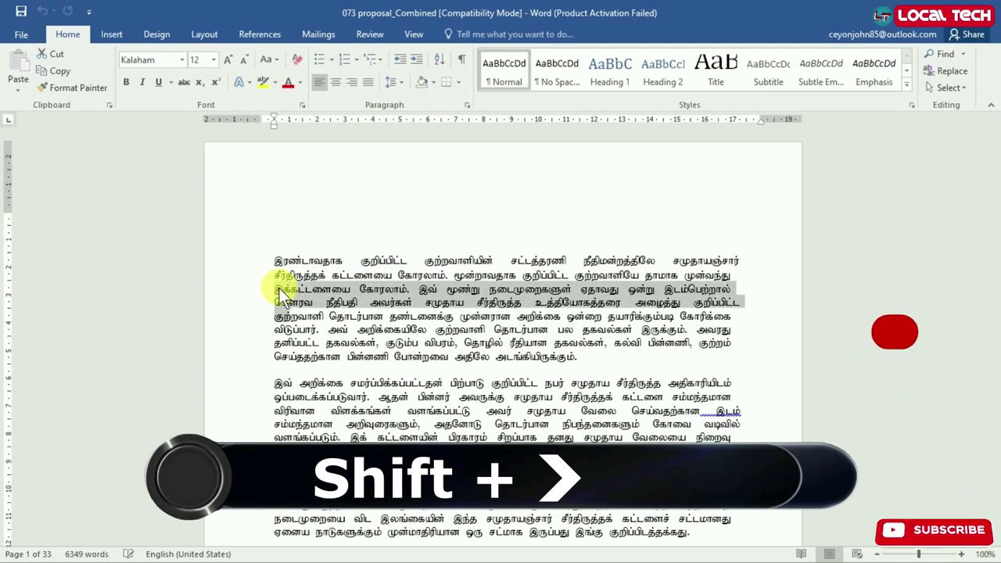
pyautogui.hotkey('shift', 'Right')
pyautogui.hotkey('shift', 'Right')
pyautogui.hotkey('shift', 'Right')
pyautogui.hotkey('shift', 'Right')
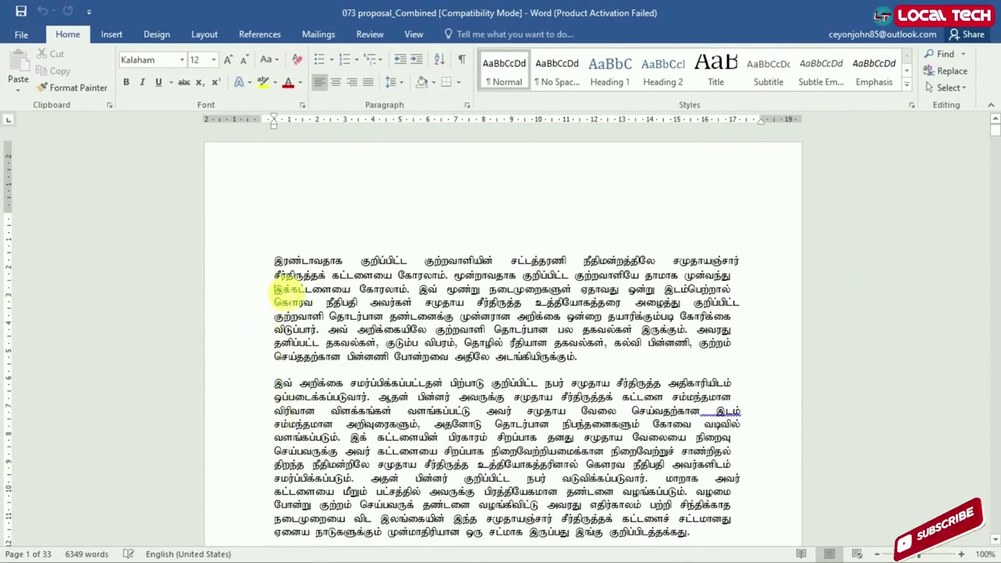
# Step: Select the continuous range from the start of the first paragraph's third line through the first line of the second paragraph
pyautogui.moveTo(280, 291); pyautogui.dragTo(277, 296)
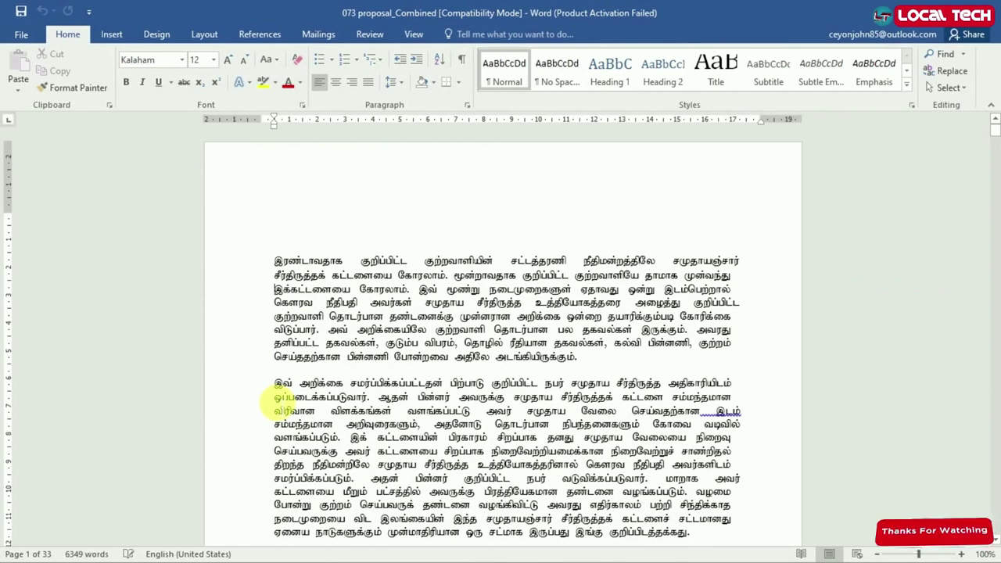
pyautogui.keyDown('shift'); pyautogui.click(280, 401); pyautogui.keyUp('shift')
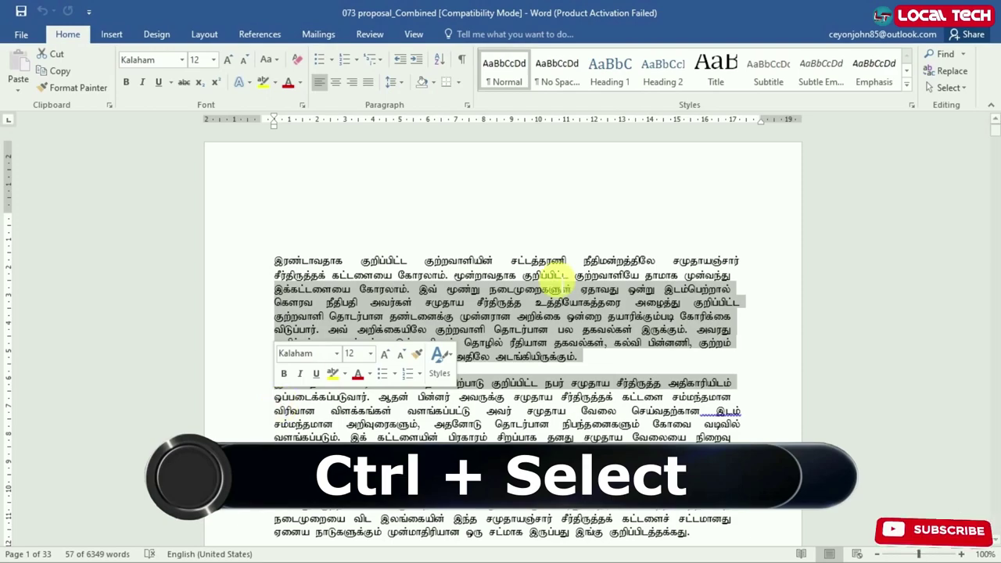
# Step: Select the text from the document's first word through the second line of the second paragraph, and colour it red
pyautogui.scroll(-7, 996, 139)
pyautogui.scroll(5, 995, 139)
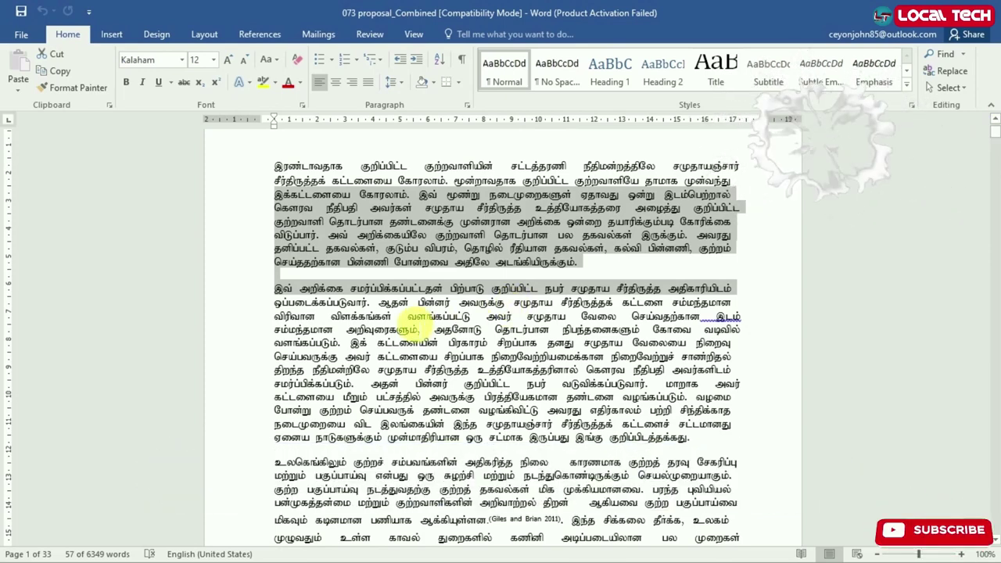
pyautogui.click(327, 173)
pyautogui.doubleClick(283, 169)
pyautogui.click(283, 169)
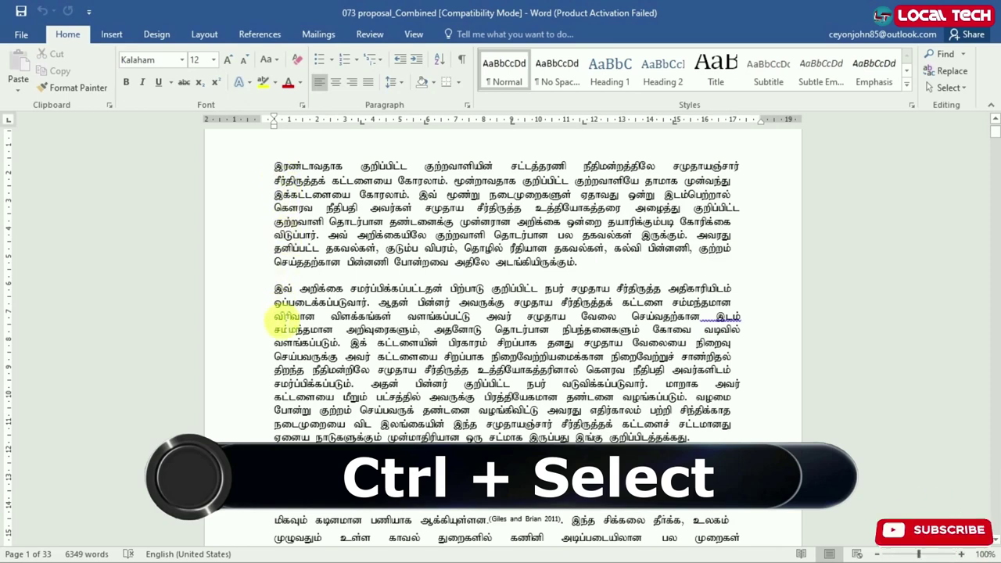
pyautogui.hotkey('ctrl', 'shift', 'Down')
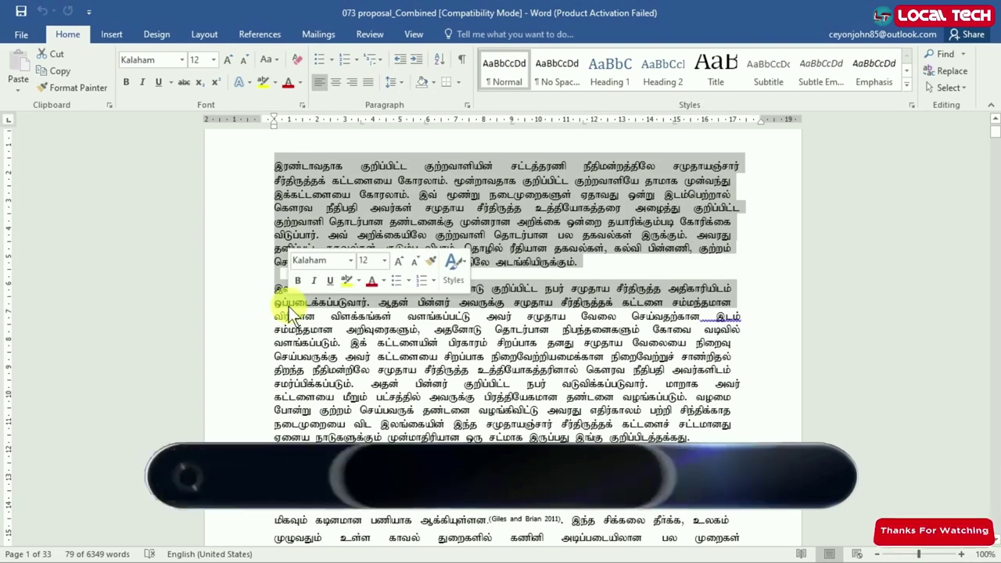
pyautogui.click(291, 83)
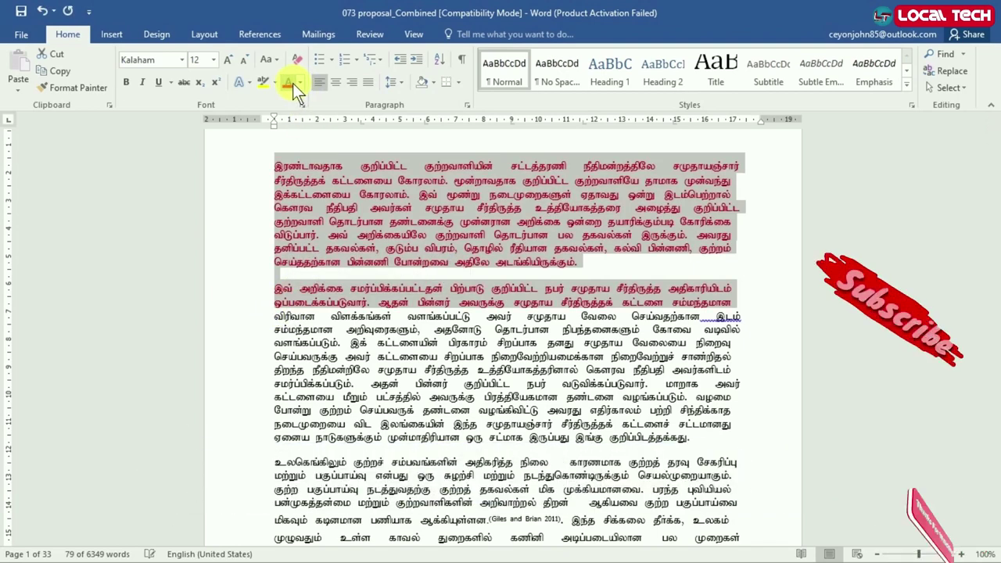
pyautogui.click(386, 206)
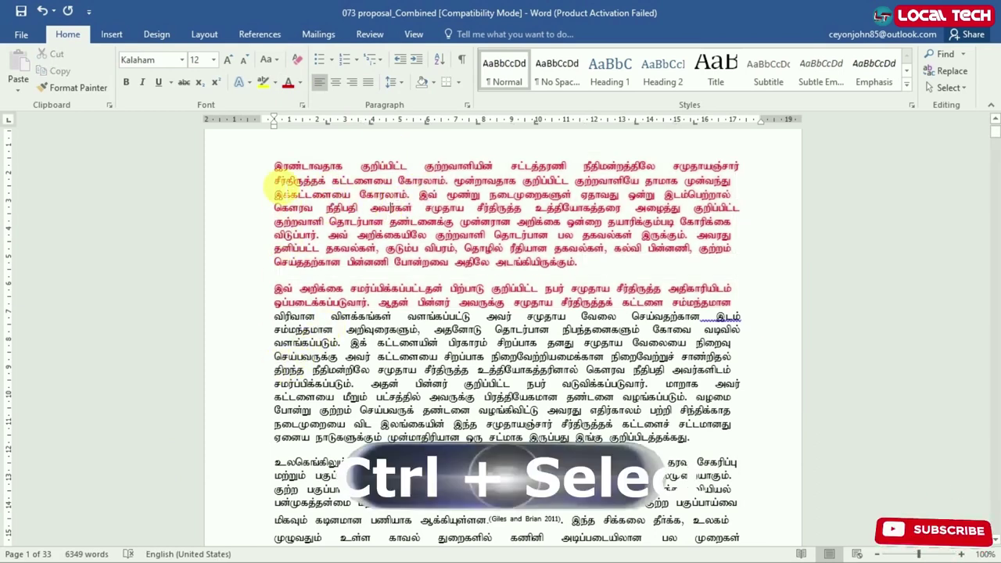
# Step: Select two separate phrases together: the first three words of the opening paragraph's second line and the first three words of the second paragraph
pyautogui.moveTo(275, 181); pyautogui.dragTo(447, 183)
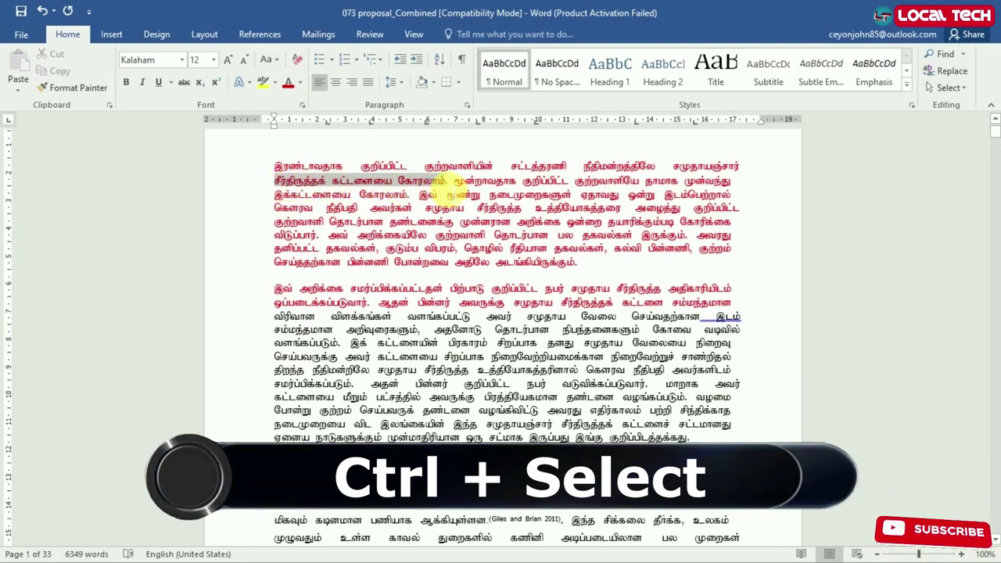
pyautogui.moveTo(275, 288); pyautogui.dragTo(454, 288)
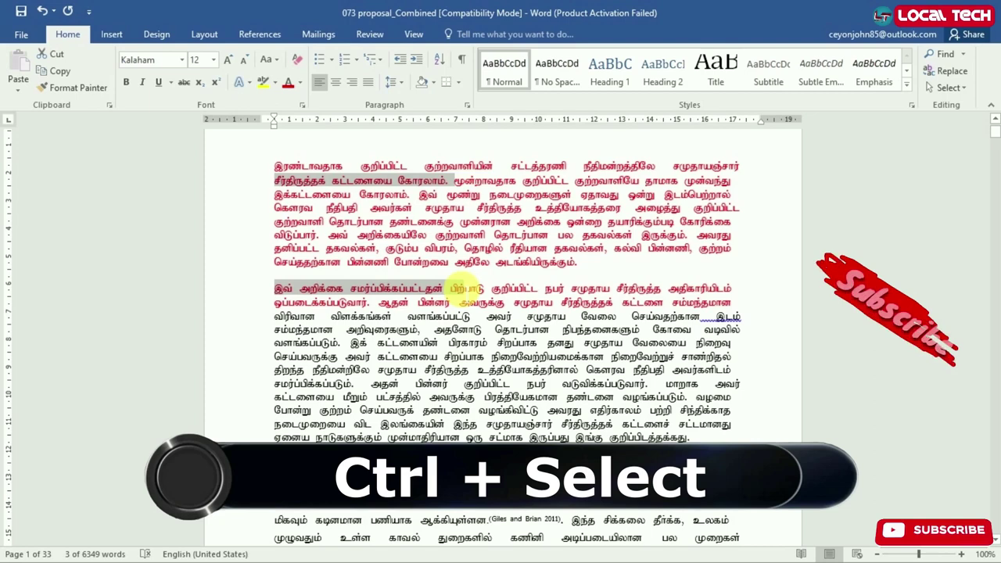